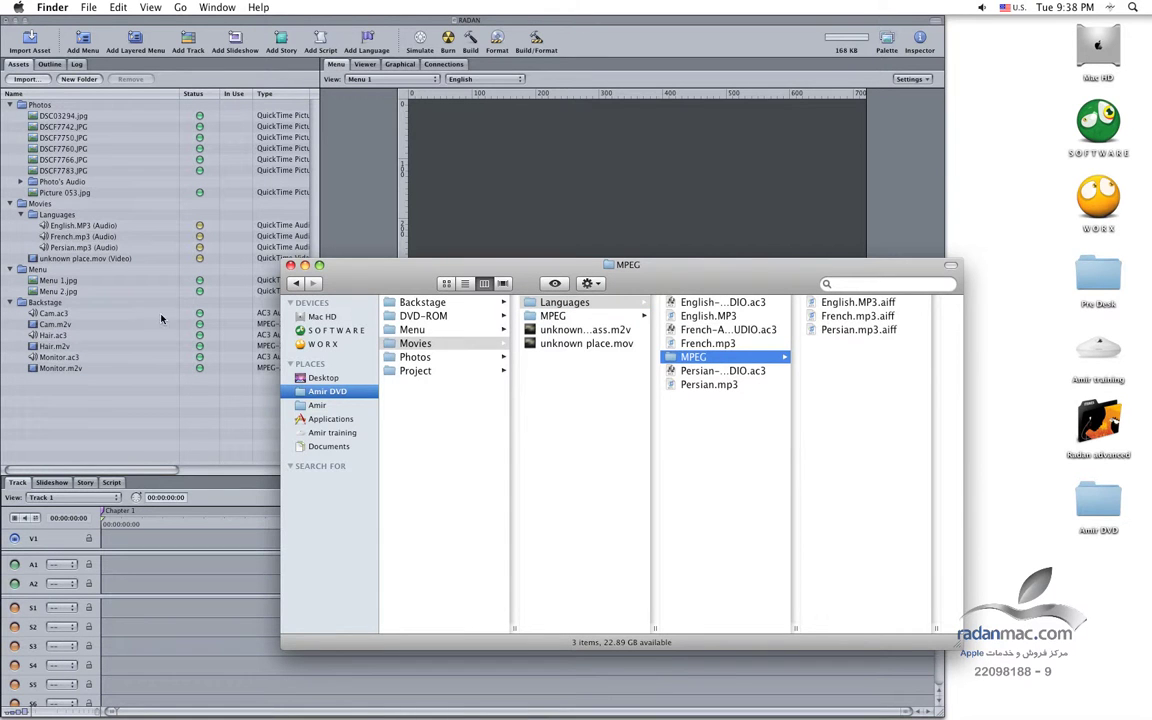
Rename the English AC3 audio file in the Languages folder to English.ac3.
left_click_drag(395, 283, 422, 287)
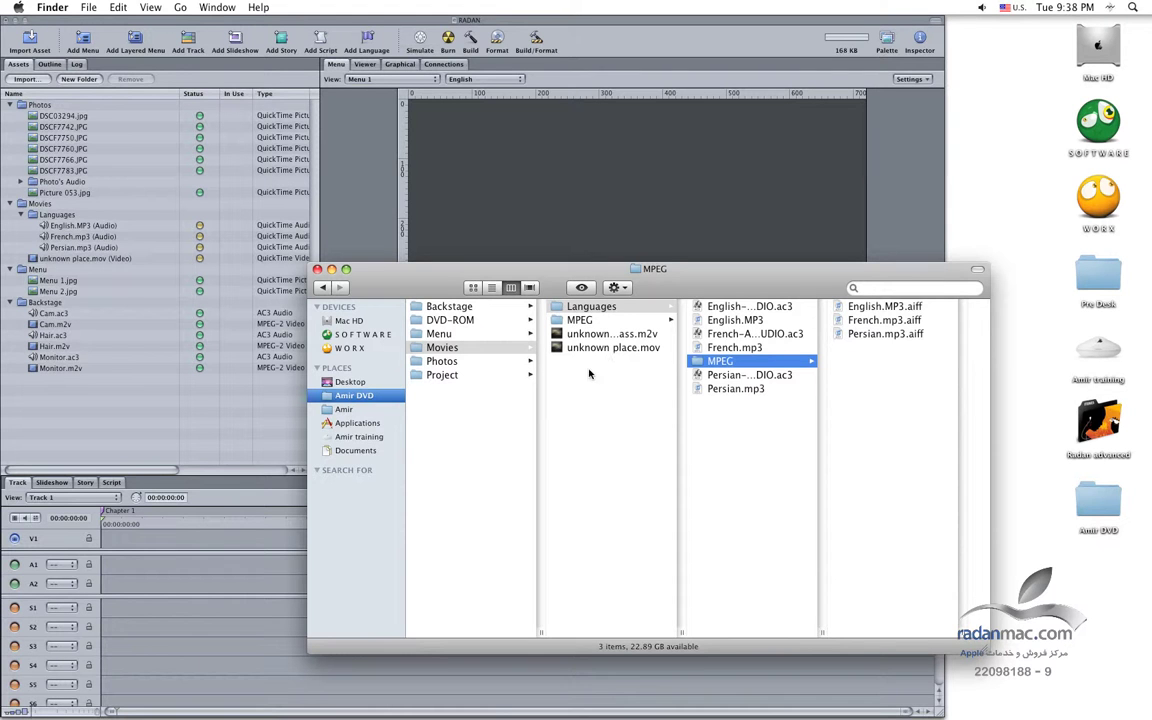
key("Down")
key("Up")
key("Up")
key("Up")
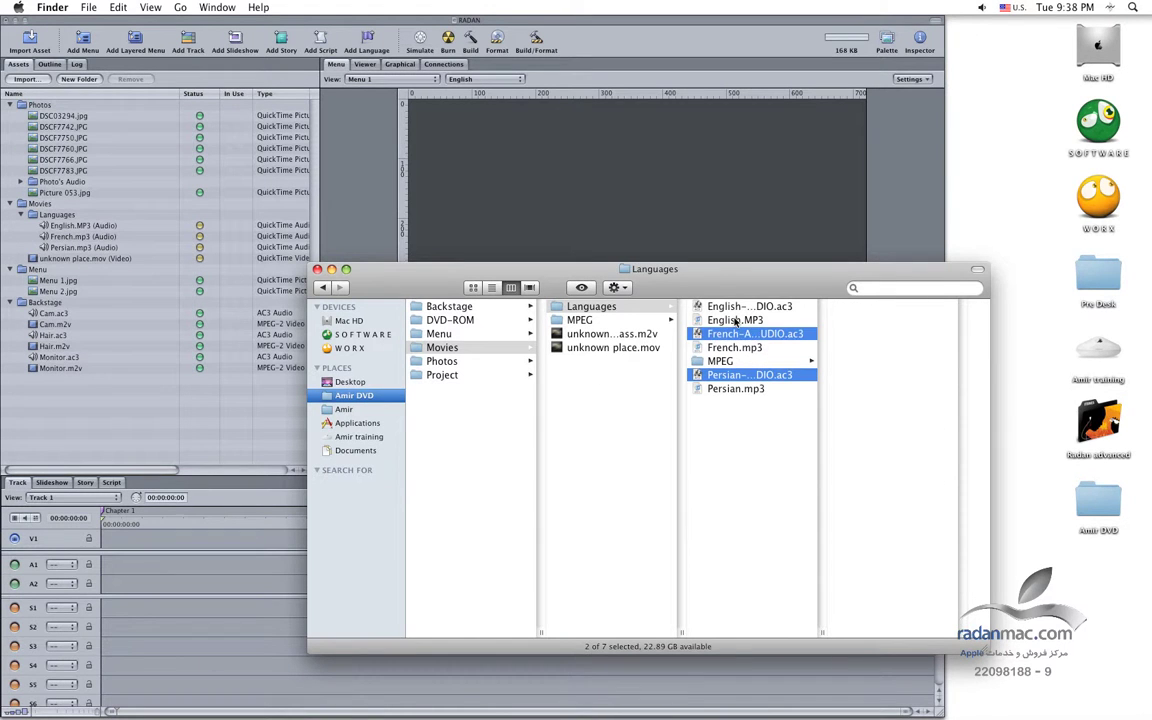
key("Up")
key("Up")
key("Return")
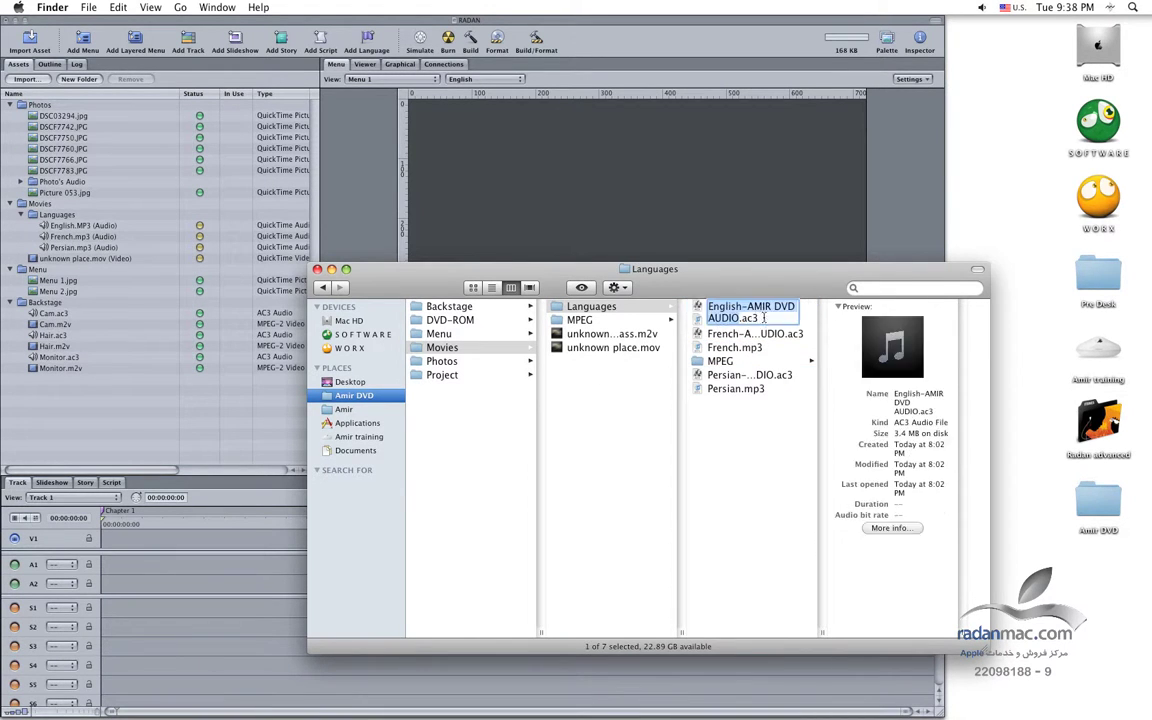
key("Right")
key("BackSpace")
key("BackSpace")
key("BackSpace")
key("BackSpace")
key("BackSpace")
key("BackSpace")
key("BackSpace")
key("BackSpace")
key("BackSpace")
key("BackSpace")
key("BackSpace")
key("BackSpace")
key("BackSpace")
key("BackSpace")
key("BackSpace")
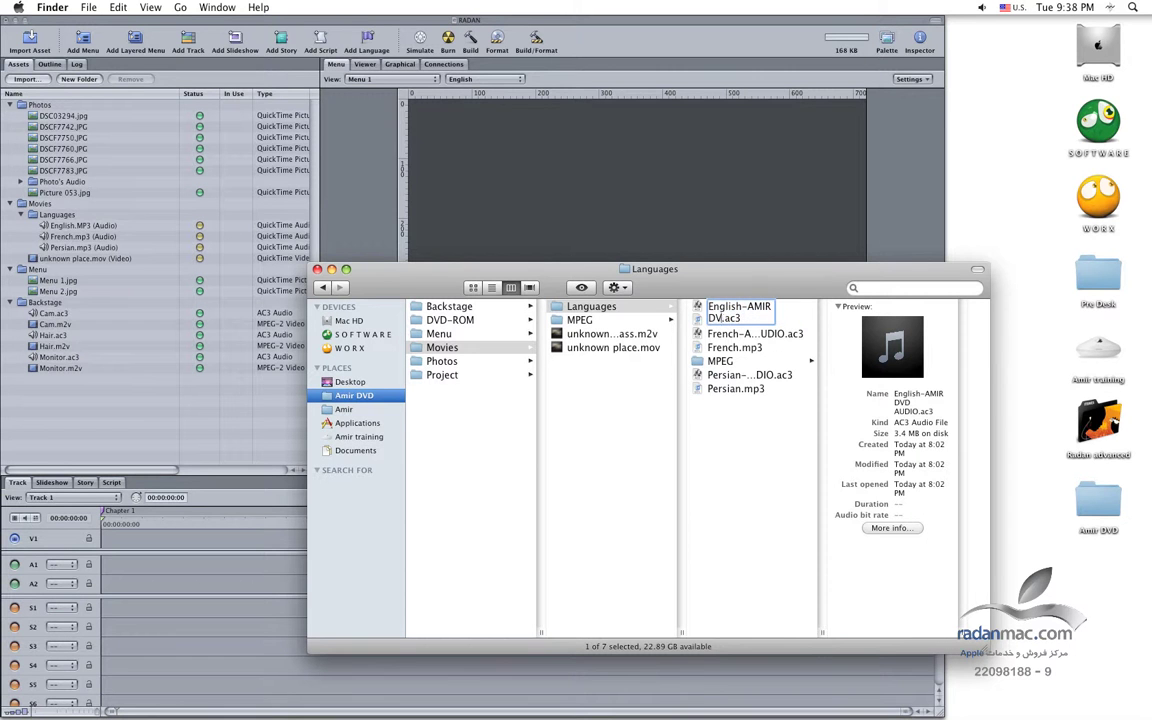
key("Return")
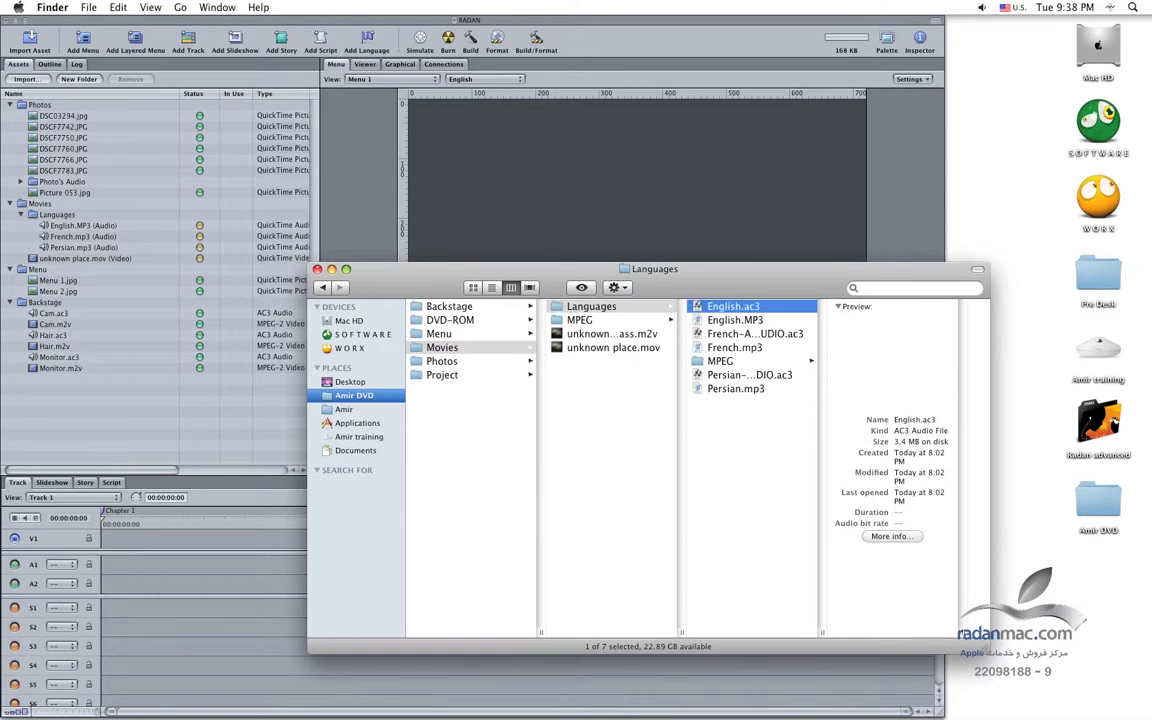
Rename the French AC3 audio file in the Languages folder to French.ac3.
key("Down")
key("Return")
key("Right")
key("BackSpace")
key("BackSpace")
key("BackSpace")
key("BackSpace")
key("BackSpace")
key("BackSpace")
key("BackSpace")
key("BackSpace")
key("BackSpace")
key("BackSpace")
key("BackSpace")
key("BackSpace")
key("BackSpace")
key("BackSpace")
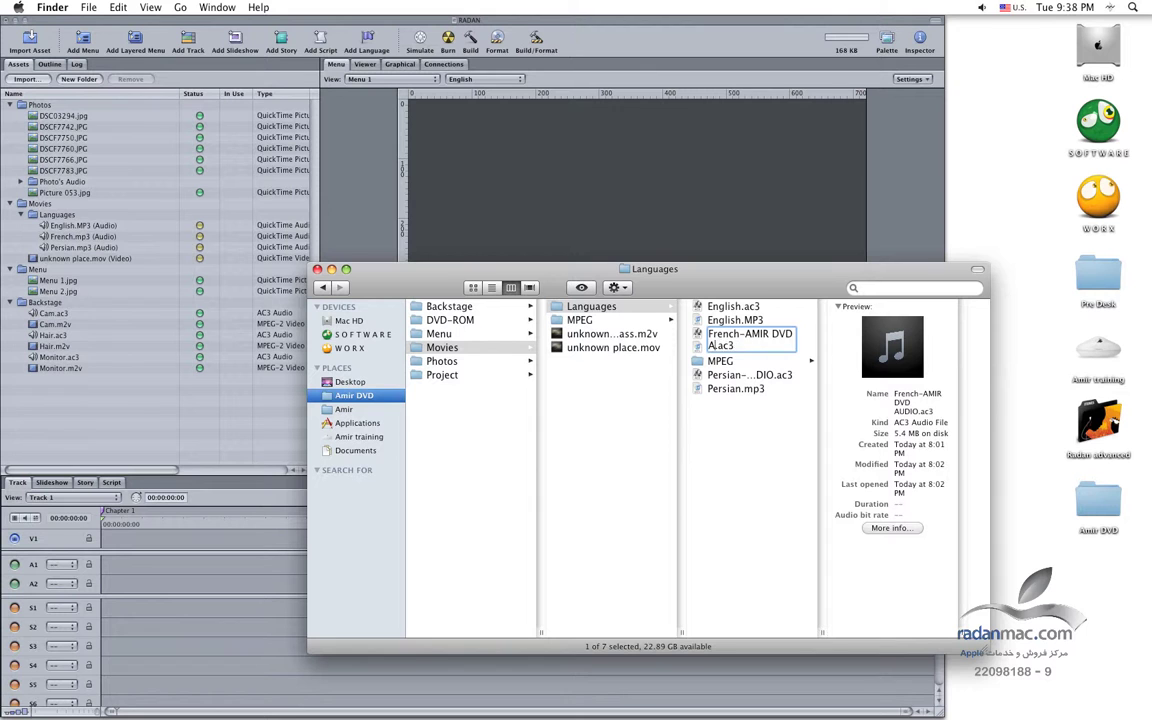
key("BackSpace")
key("Return")
Rename the Persian AC3 audio file in the Languages folder to Persian.ac3.
key("Down")
key("Down")
key("Down")
key("Return")
key("Right")
key("BackSpace")
key("BackSpace")
key("BackSpace")
key("BackSpace")
key("BackSpace")
key("BackSpace")
key("BackSpace")
key("BackSpace")
key("BackSpace")
key("BackSpace")
key("BackSpace")
key("BackSpace")
key("BackSpace")
key("BackSpace")
key("BackSpace")
key("Return")
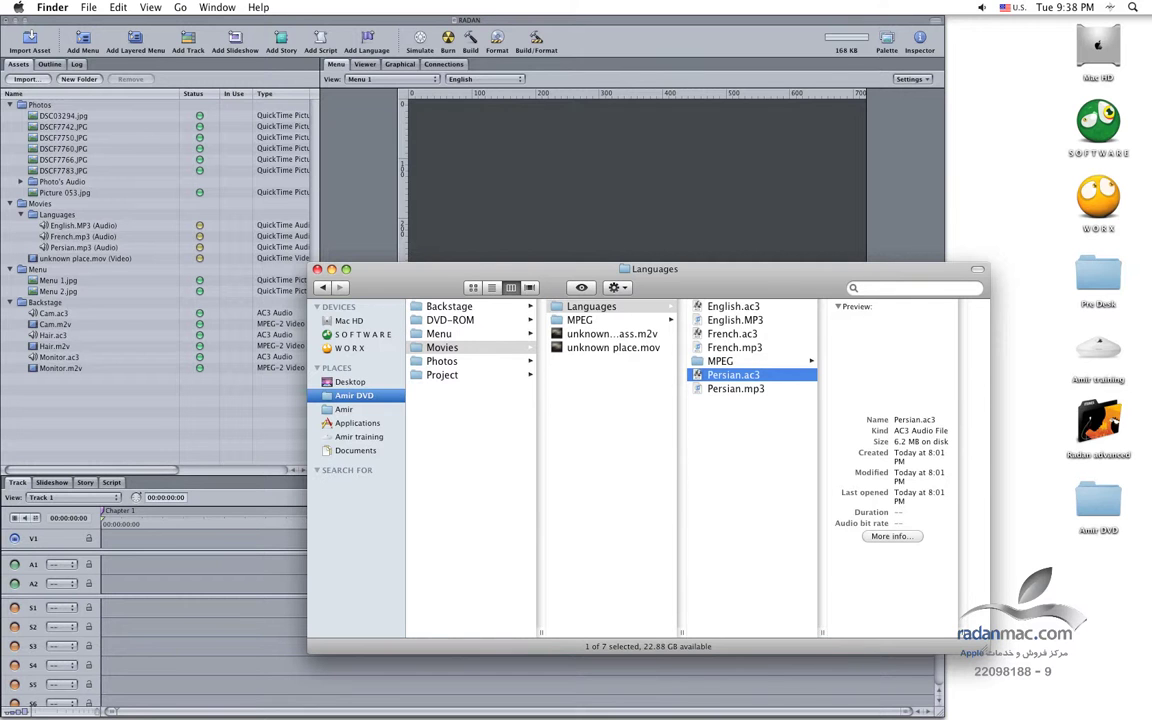
Import English.ac3, French.ac3 and Persian.ac3 into the project's Languages asset folder.
left_click(732, 333, "super")
left_click(733, 306, "super")
left_click_drag(748, 307, 71, 219)
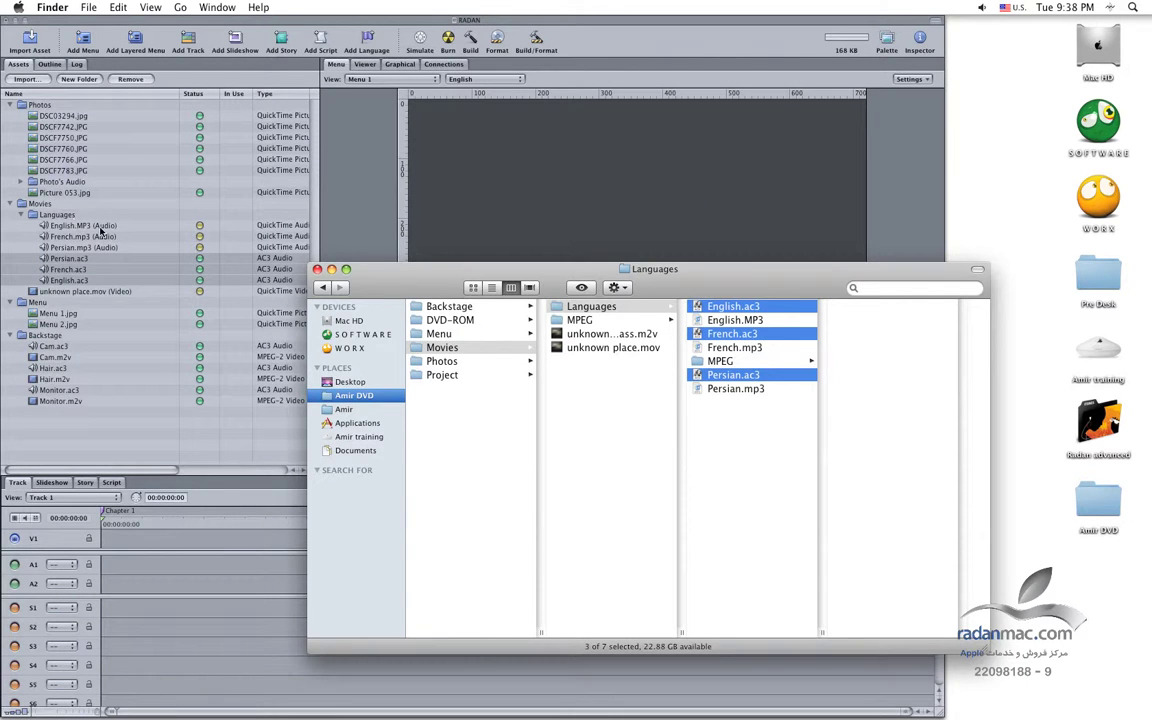
Remove the English, French and Persian MP3 audio assets from the project's Languages folder.
left_click(100, 230)
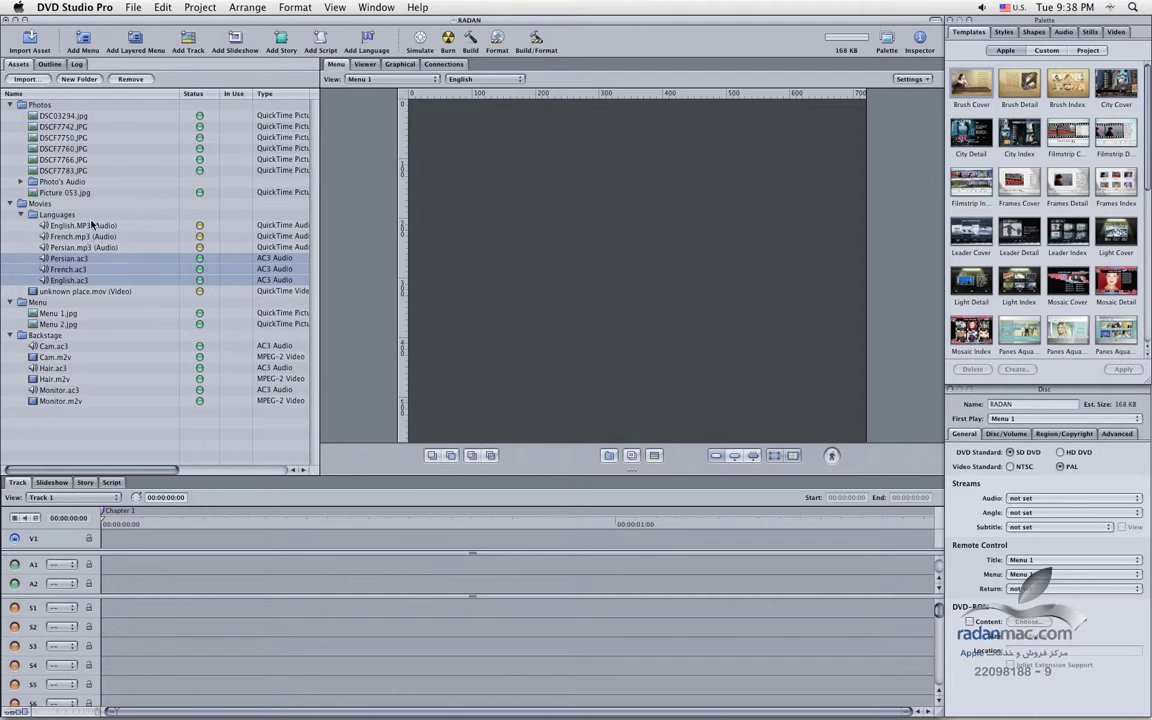
left_click(92, 225)
left_click(100, 248, "shift")
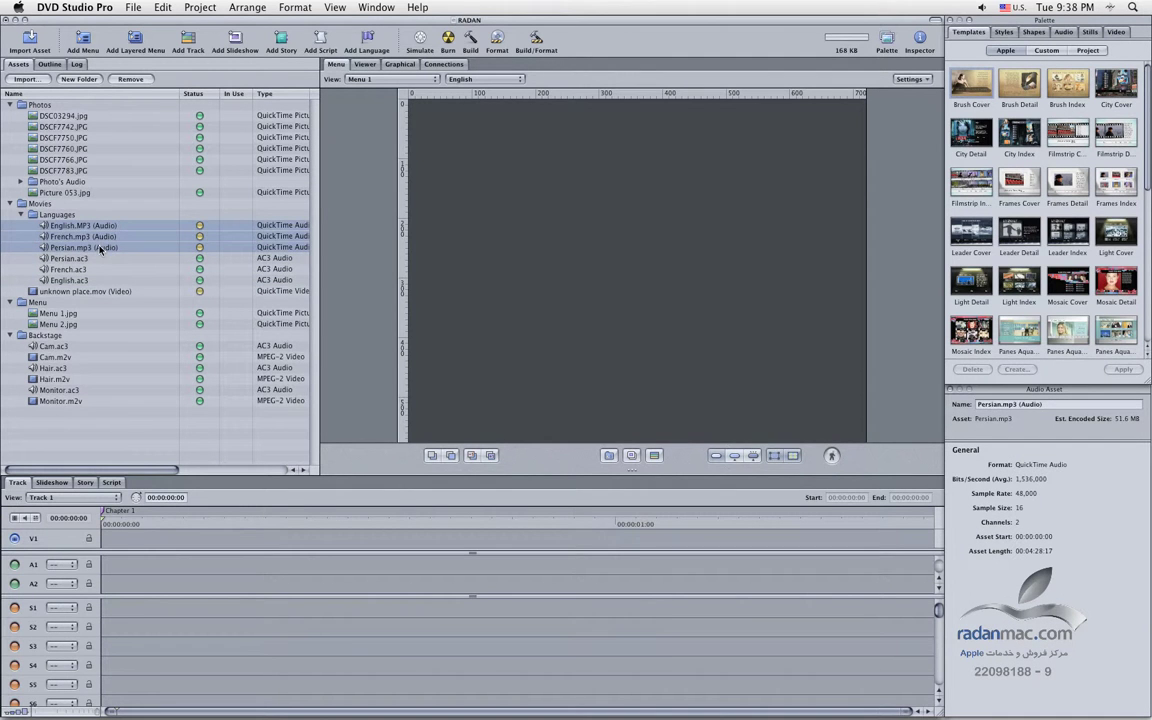
key("Delete")
Switch to Finder and import the unknown place MPEG-2 .m2v video into the project's Movies asset folder.
key("super+Tab")
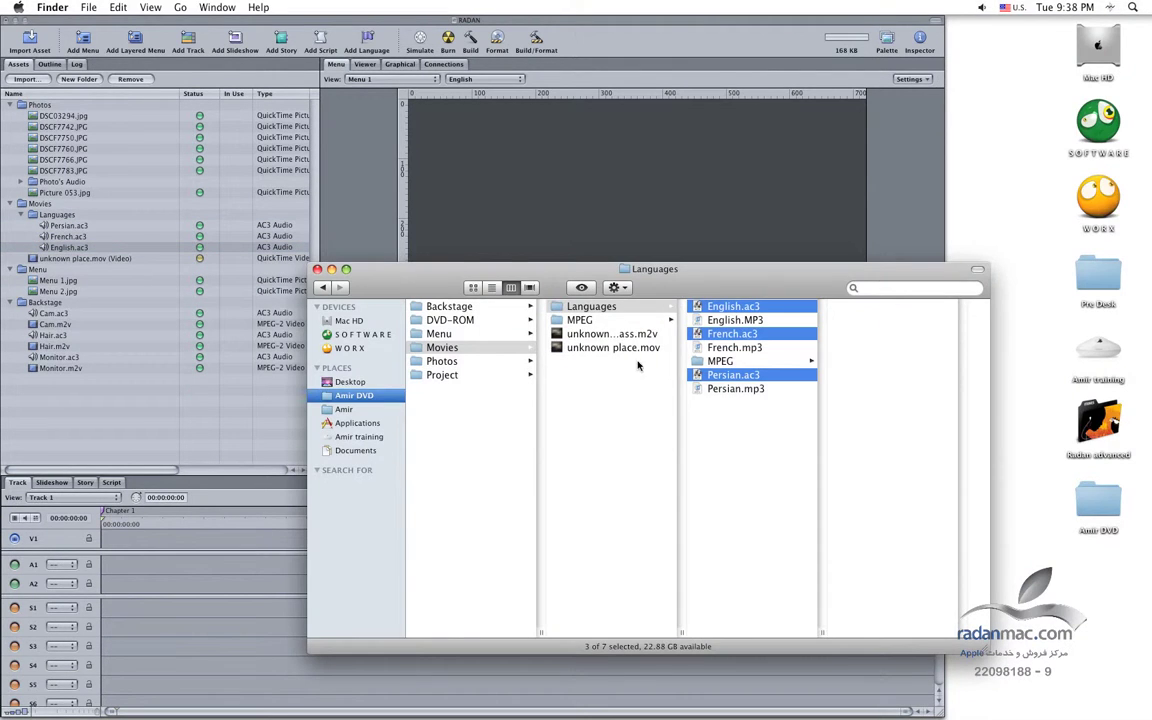
left_click(650, 333)
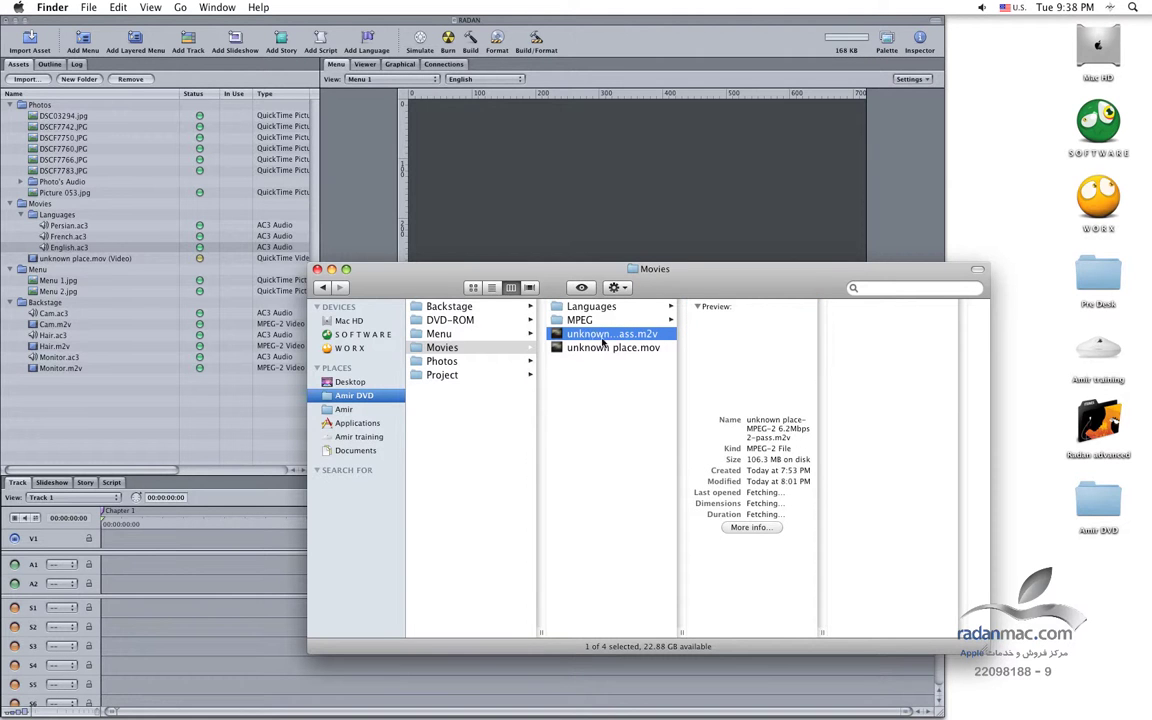
left_click_drag(605, 333, 82, 262)
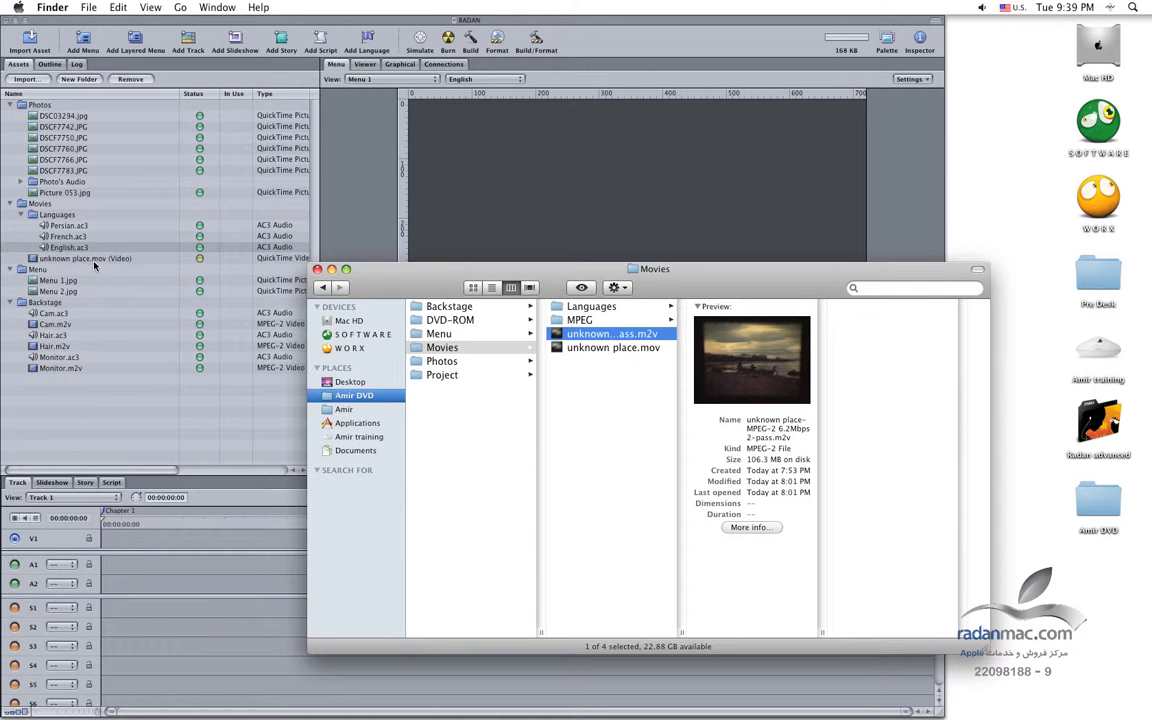
Switch to DVD Studio Pro and remove the unknown place.mov video asset from the Movies folder.
left_click(114, 263)
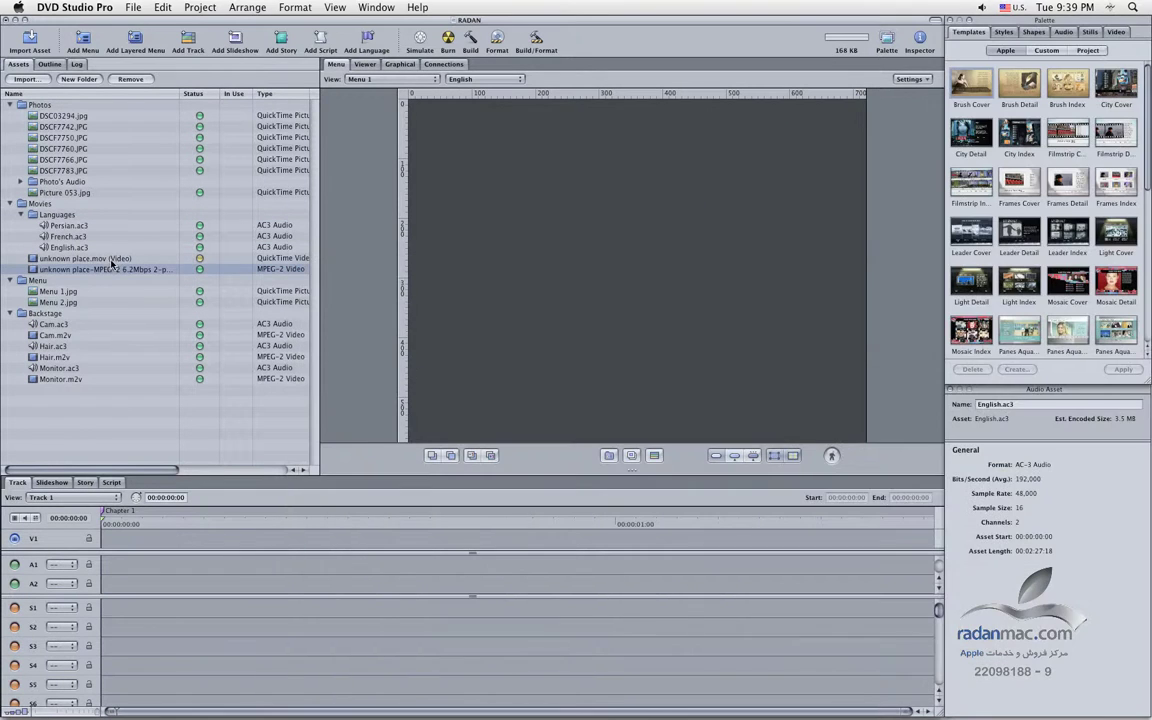
left_click(110, 259)
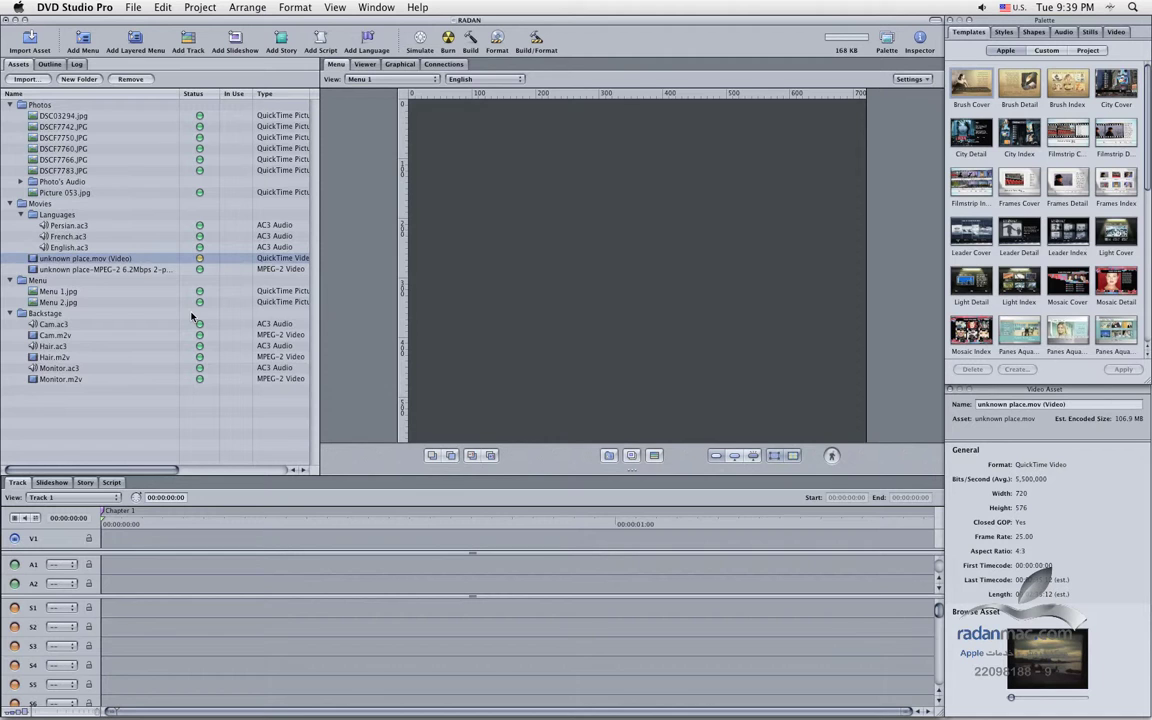
key("Delete")
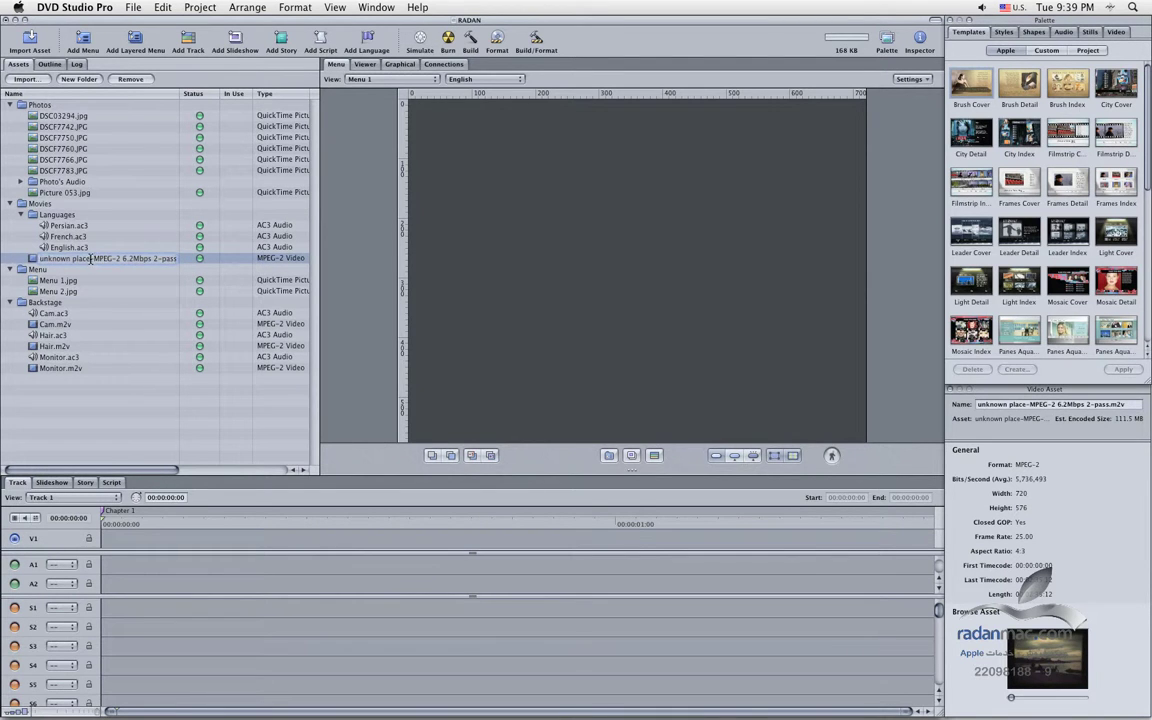
Rename the MPEG-2 video asset in the Movies folder as "unknown place".
left_click_drag(227, 259, 74, 259)
key("BackSpace")
key("Return")
key("super+Tab")
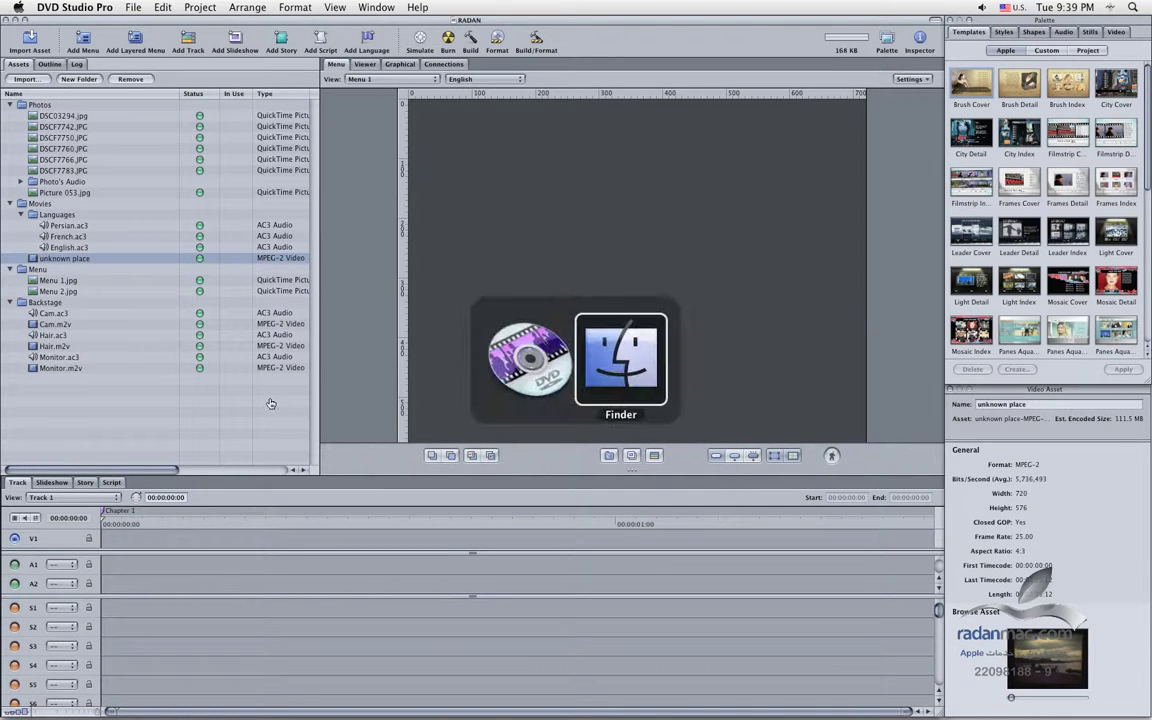
key("super+Tab")
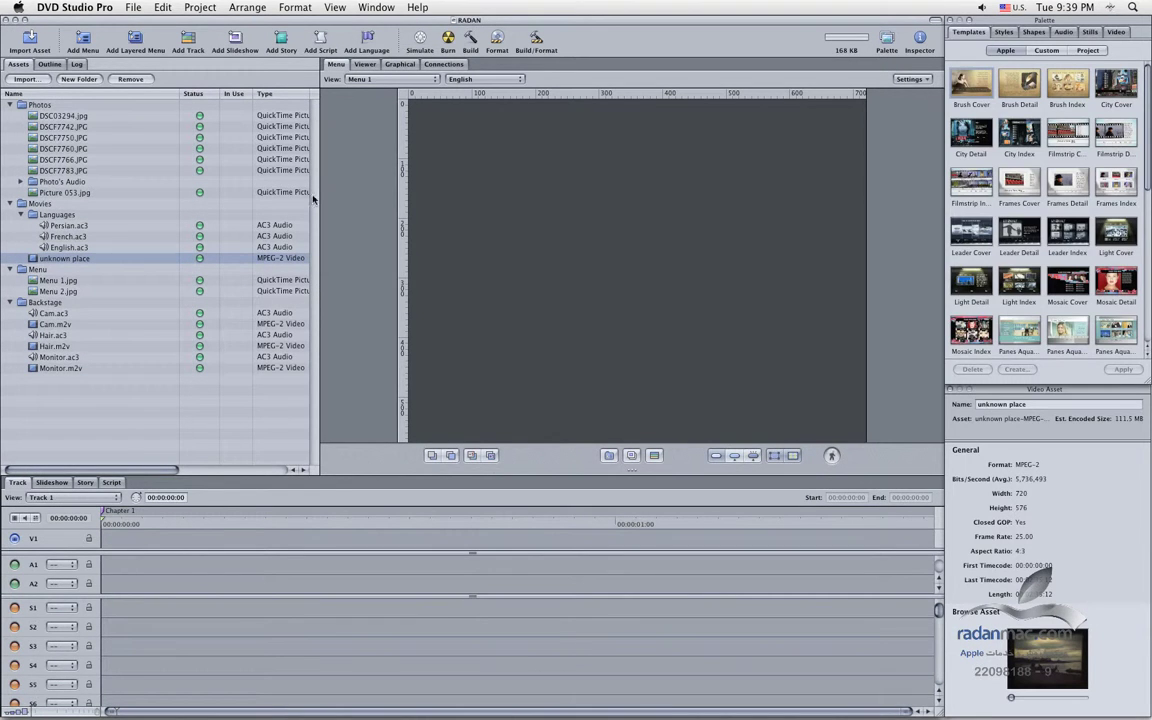
Preview the disc project in the Simulator and close the Simulator window.
left_click(420, 40)
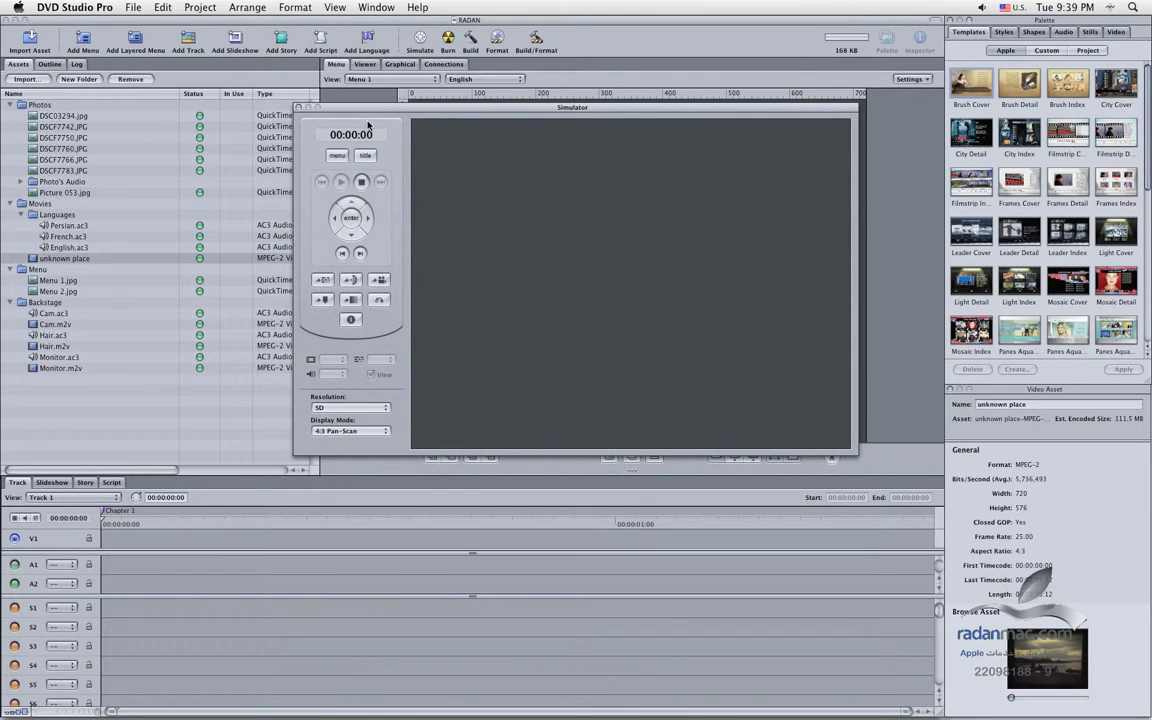
left_click_drag(377, 107, 366, 197)
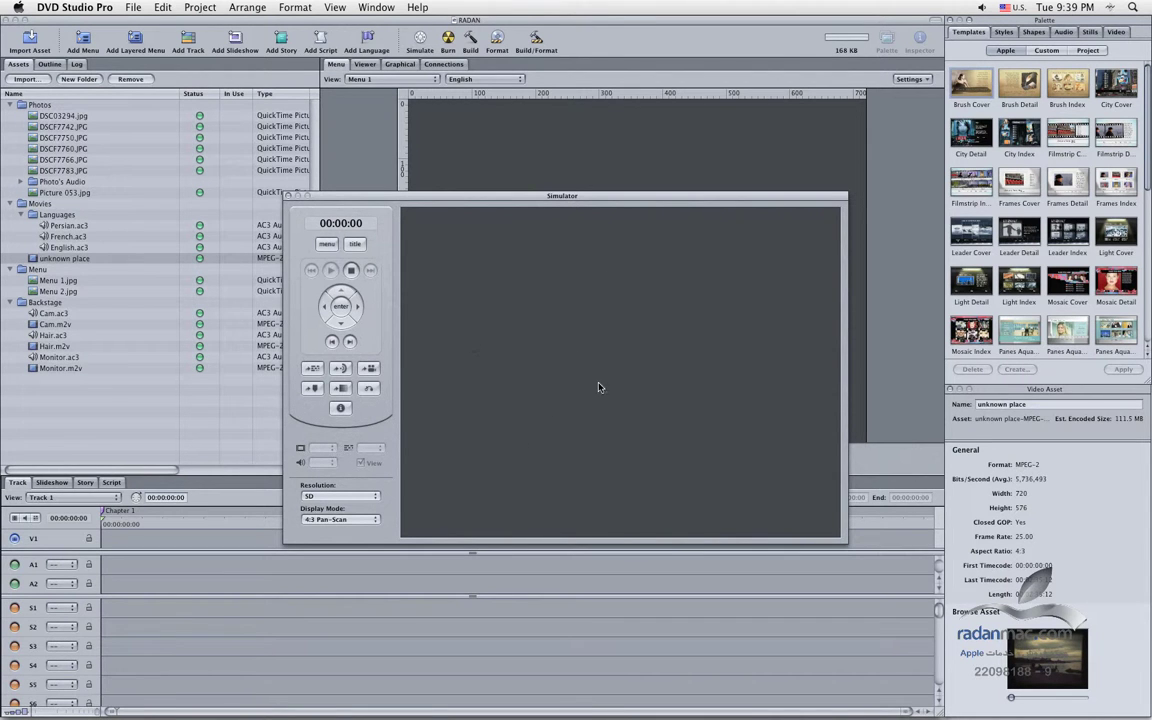
left_click(288, 196)
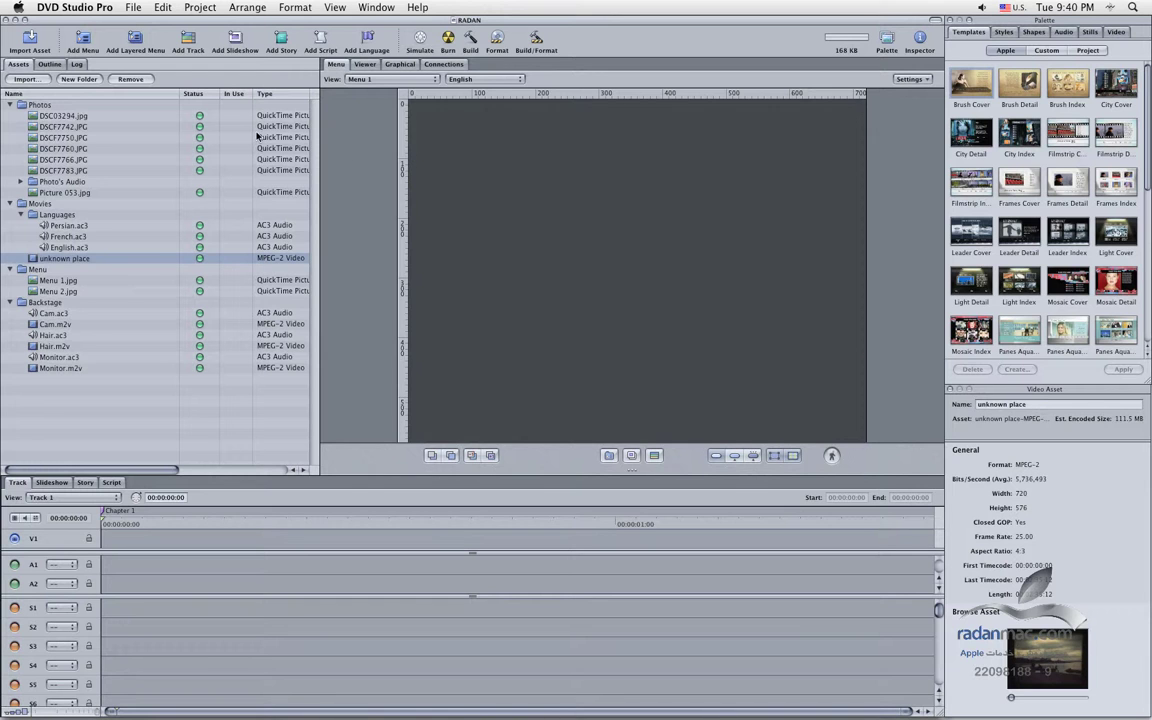
Show the project outline and the graphical view, and reposition the Menu 1 and Track 1 tiles.
left_click(50, 64)
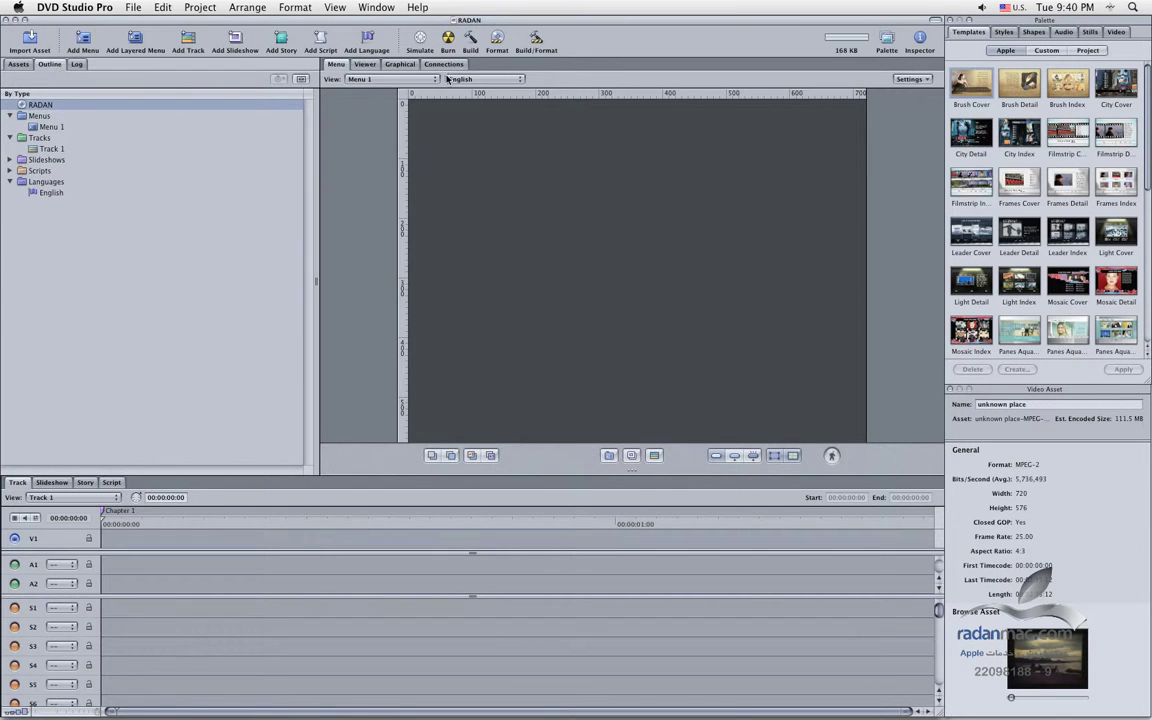
left_click(400, 64)
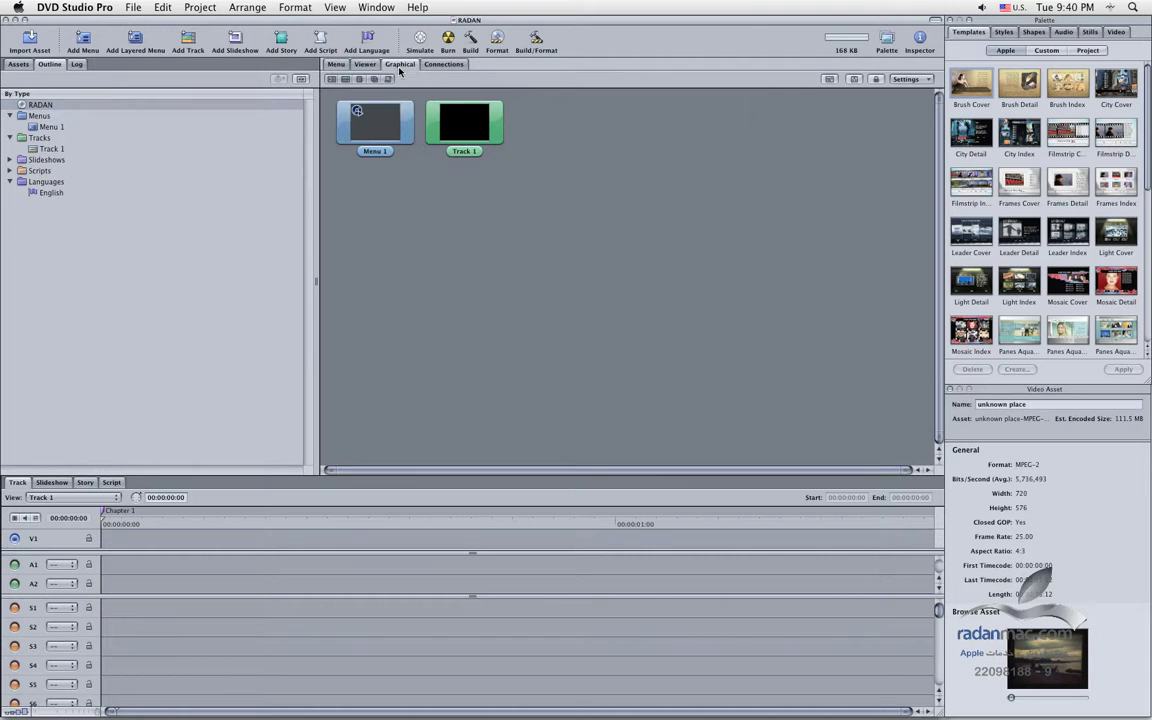
left_click_drag(380, 147, 421, 207)
left_click_drag(471, 140, 527, 208)
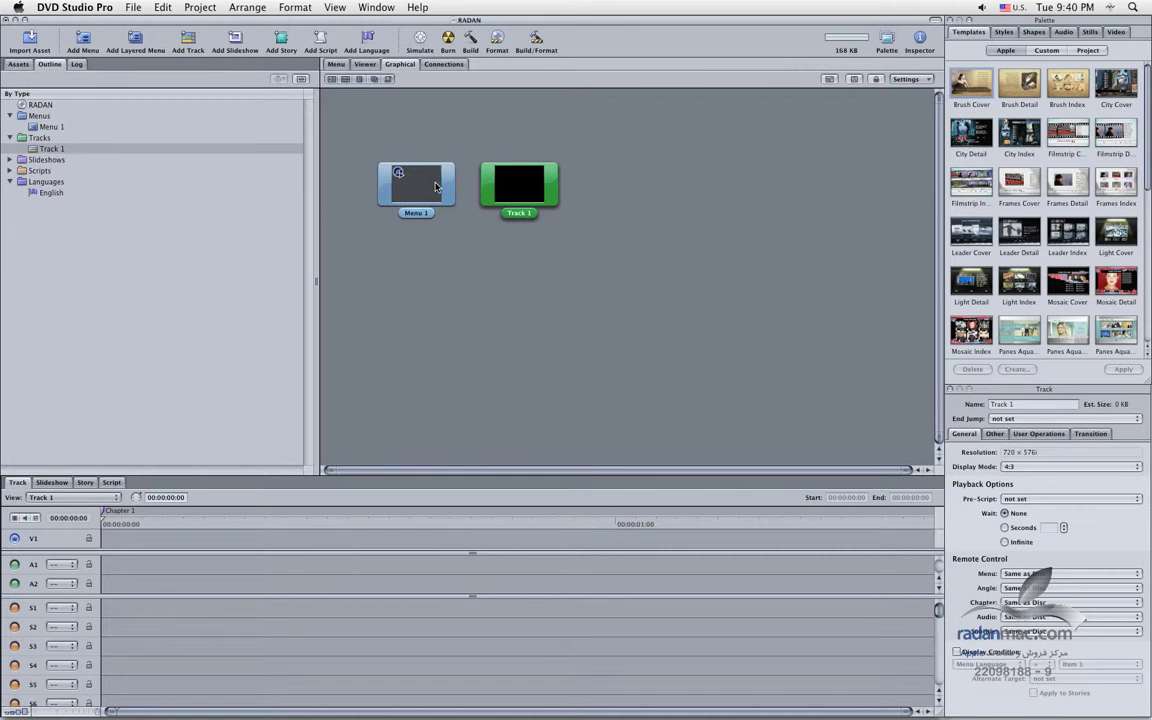
left_click(392, 166)
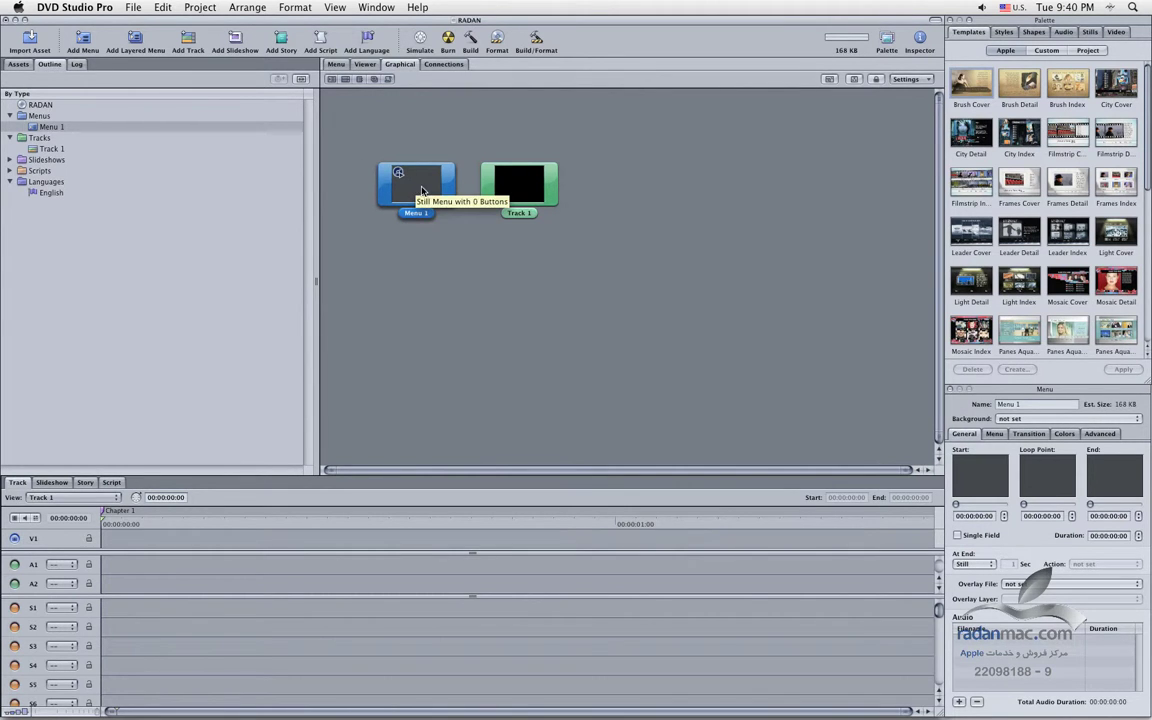
left_click_drag(394, 193, 518, 171)
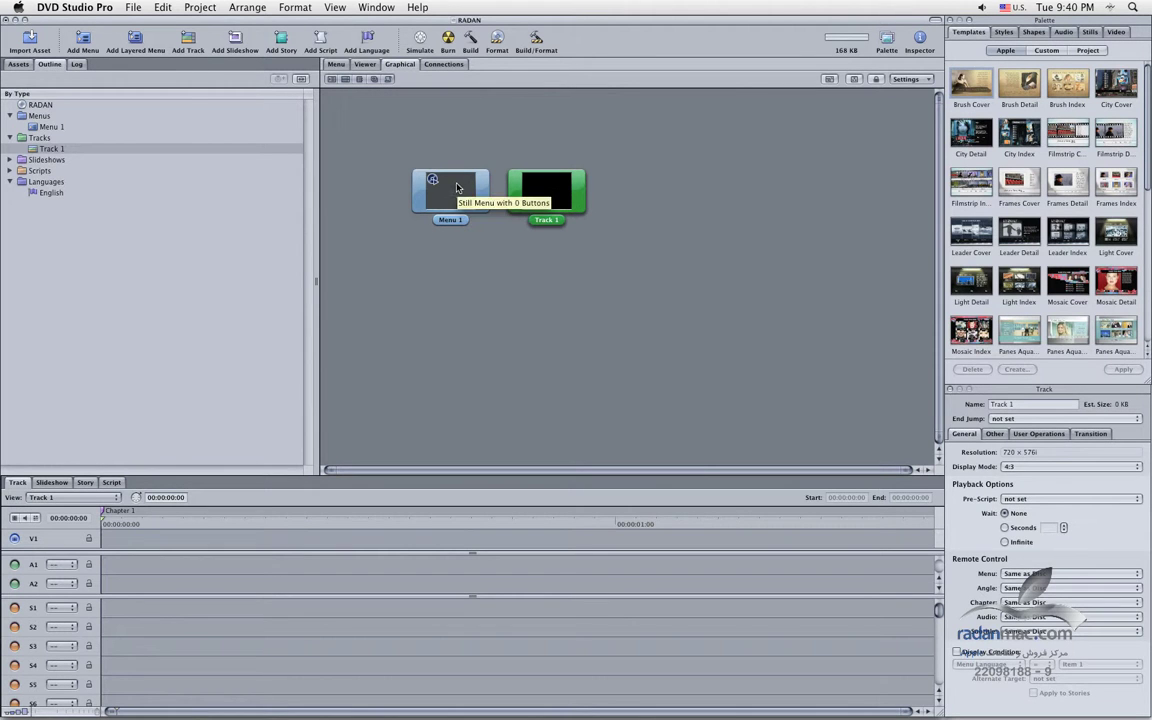
Delete both the Menu 1 and Track 1 tiles from the graphical view.
left_click(391, 187)
left_click_drag(358, 128, 559, 233)
key("Delete")
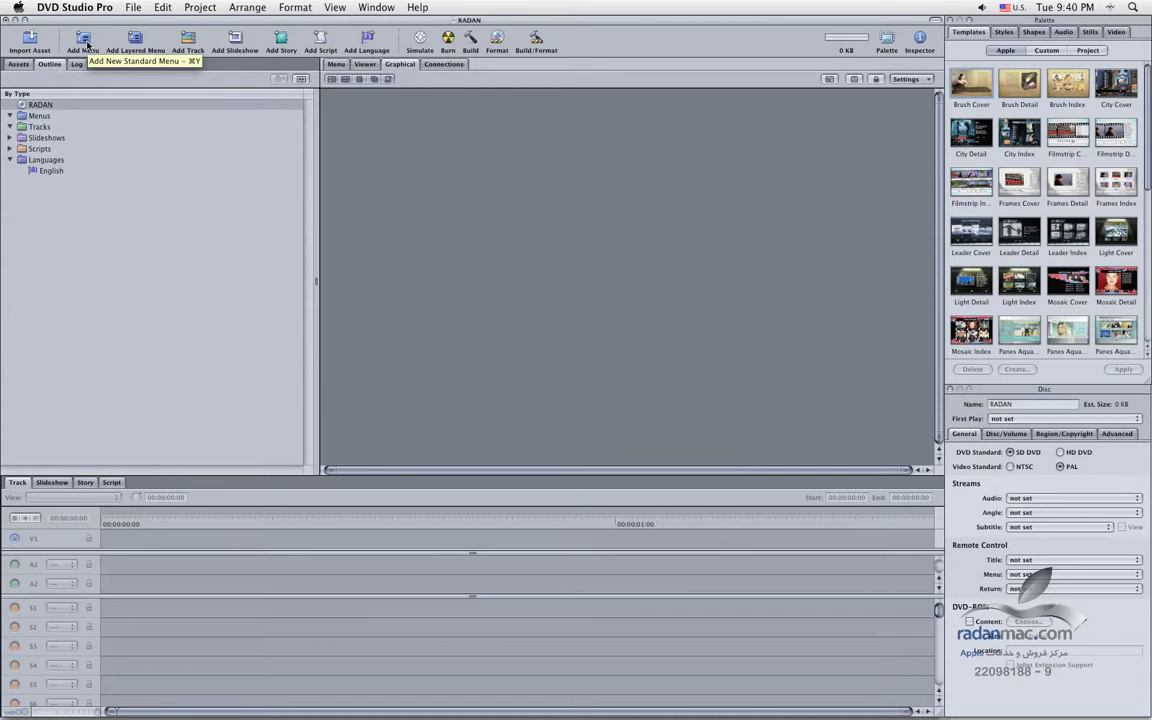
Add a new standard menu to the project and move its tile toward the middle of the graphical view.
left_click(199, 8)
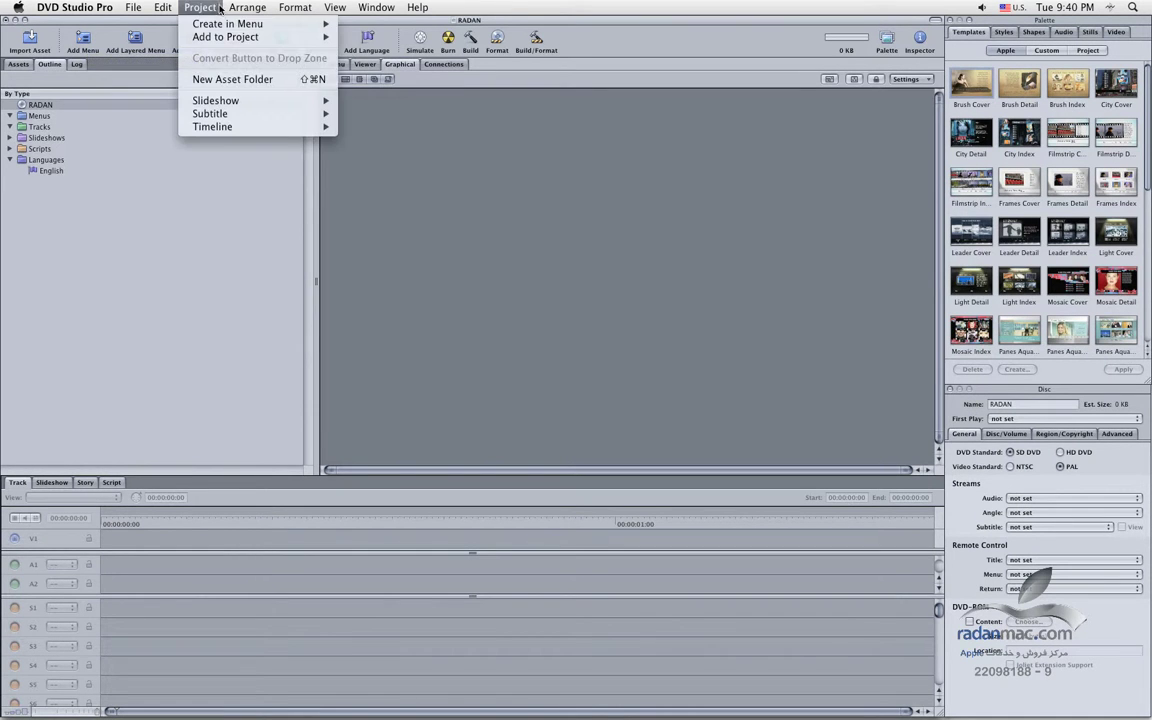
mouse_move(222, 25)
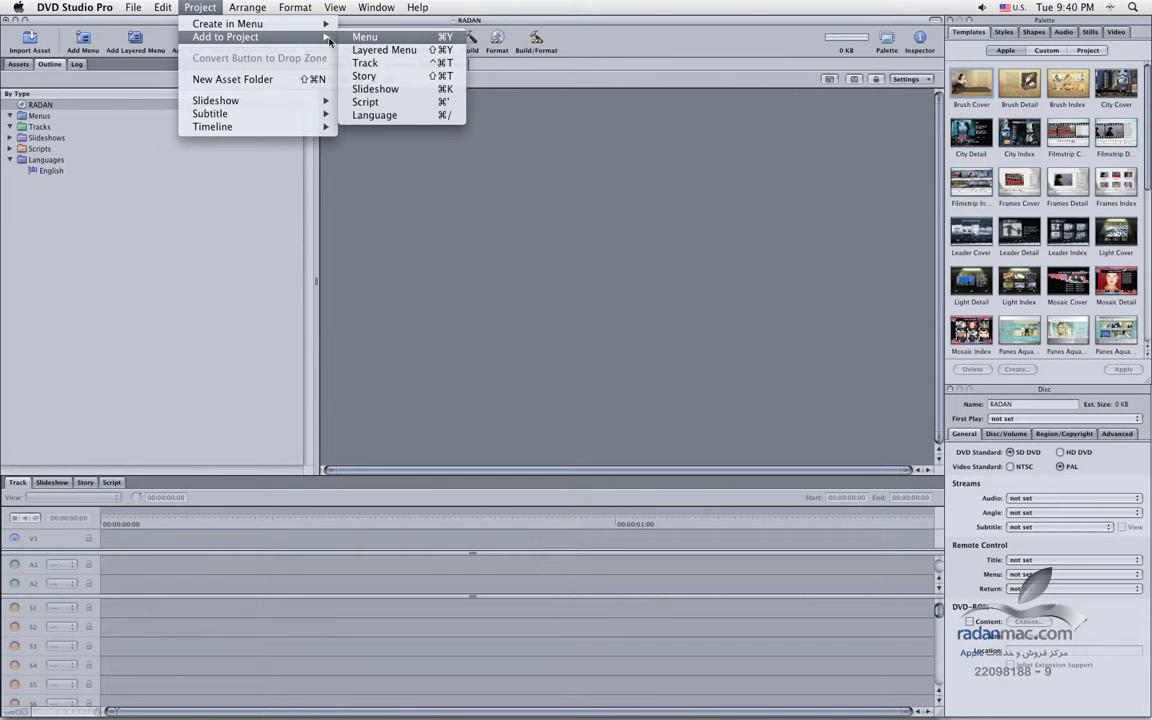
left_click(381, 44)
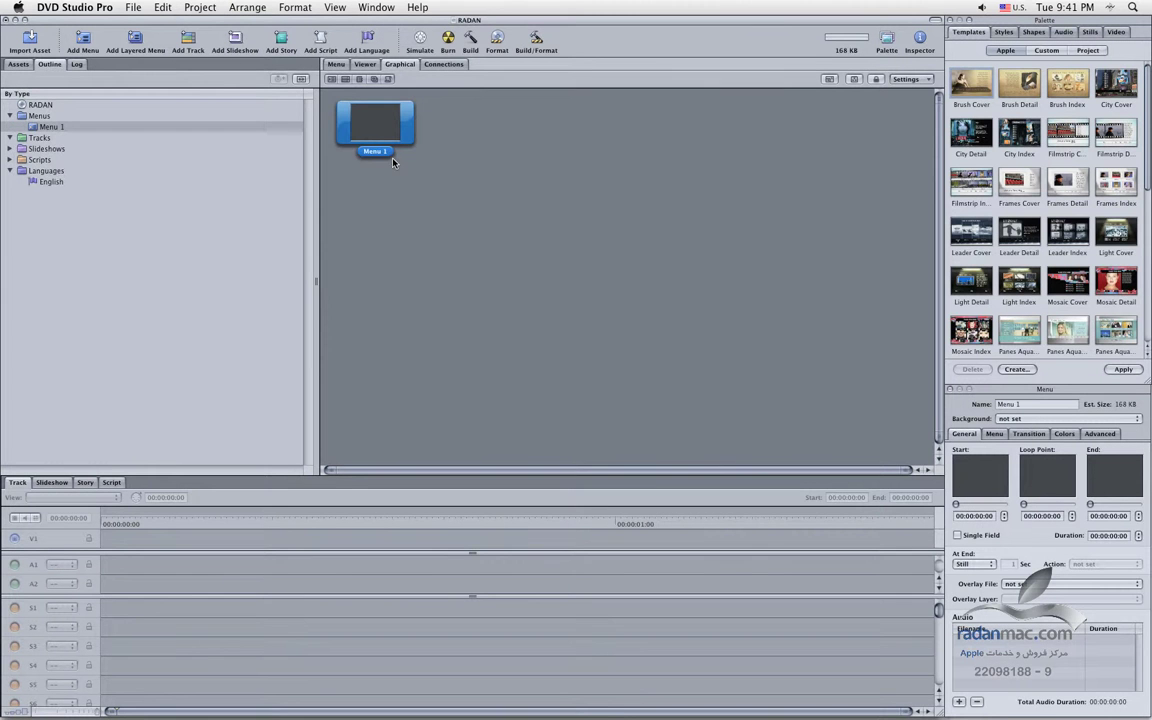
left_click_drag(385, 129, 448, 172)
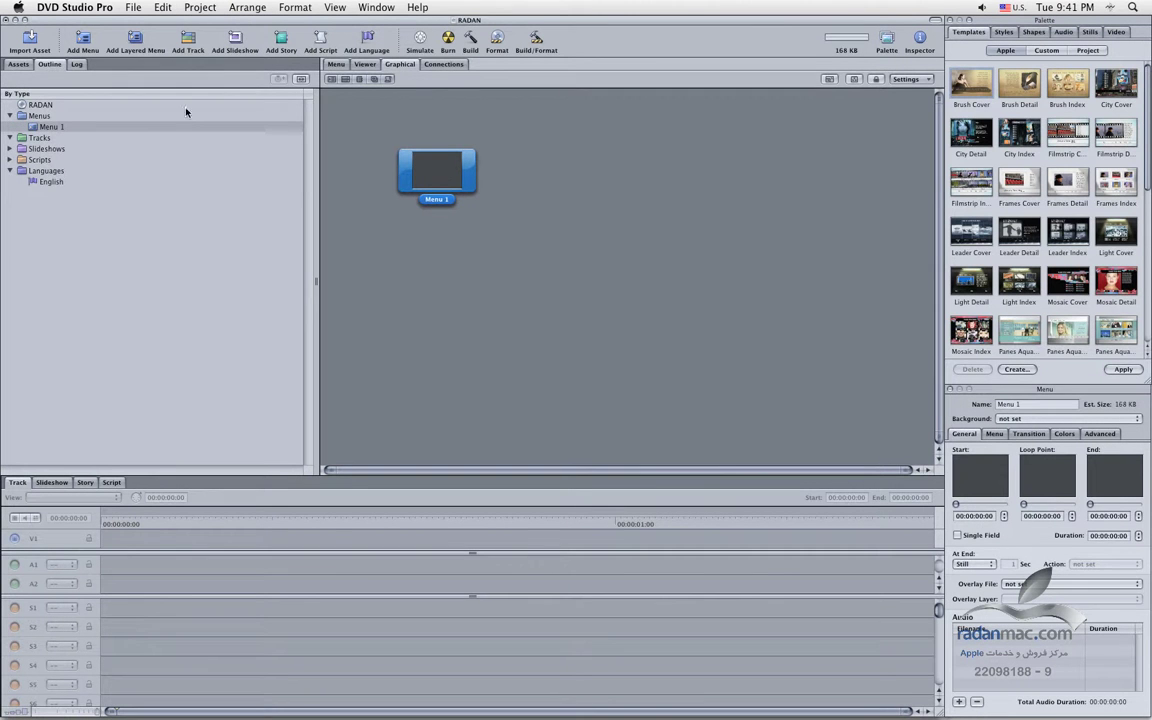
Open Menu 1 in the menu editor and apply the Menu 1.jpg asset as its background.
left_click(18, 64)
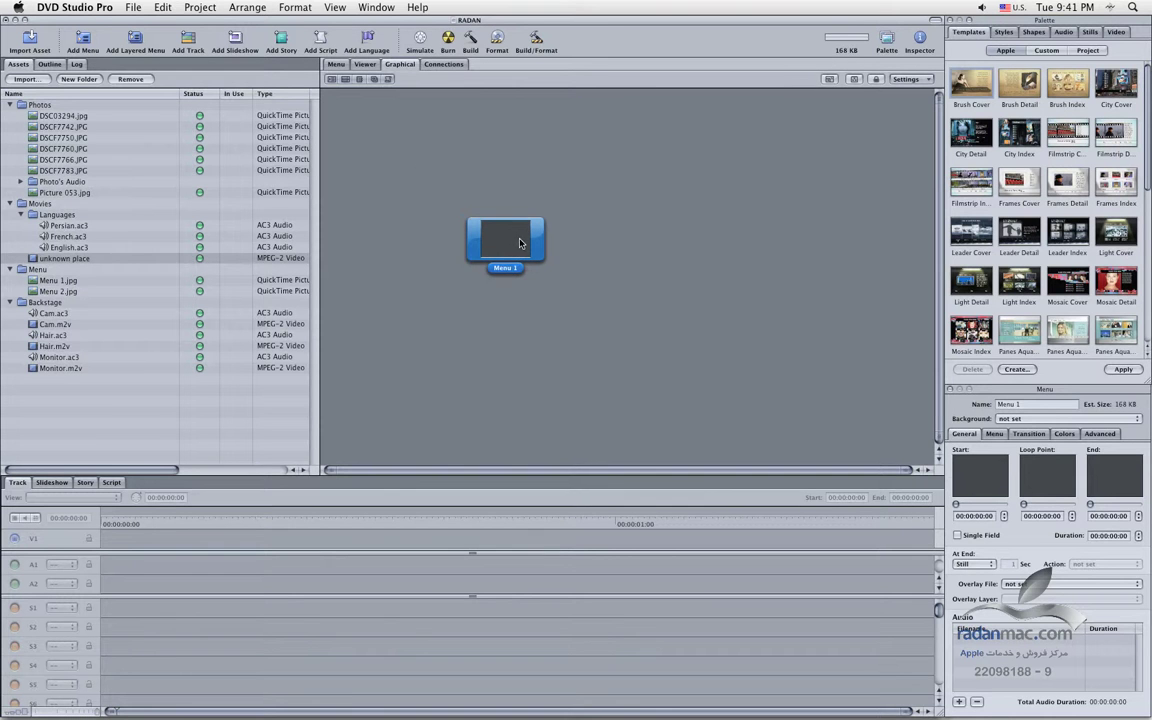
double_click(470, 220)
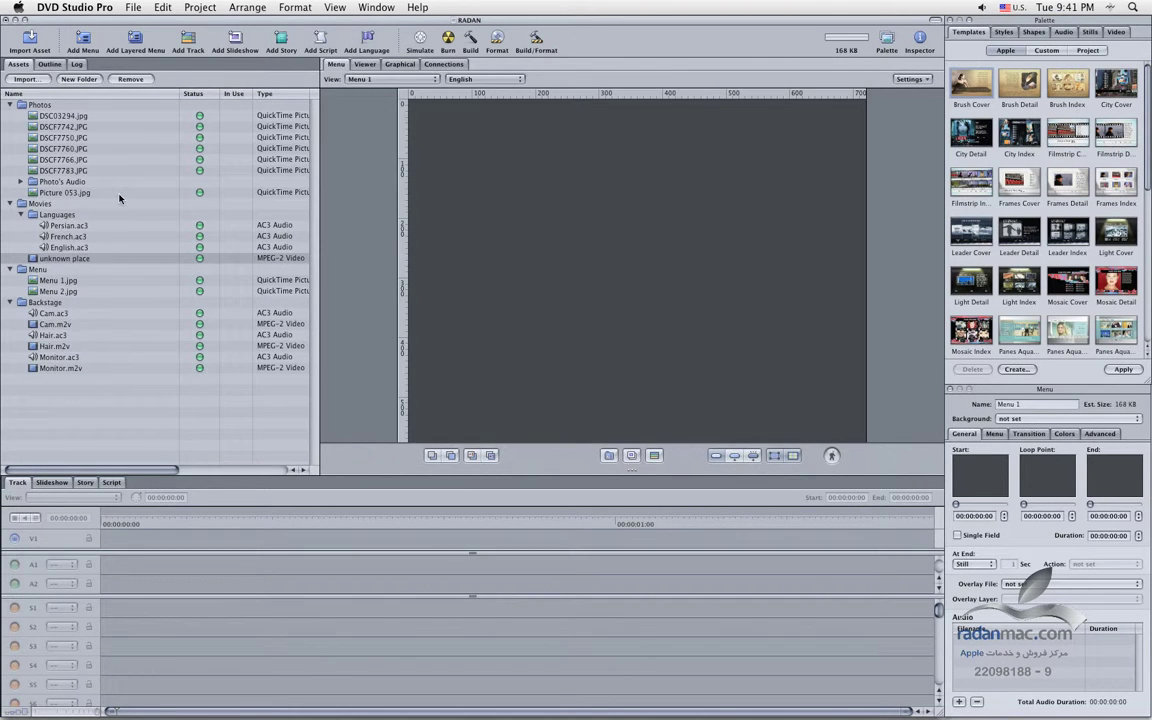
left_click(55, 291)
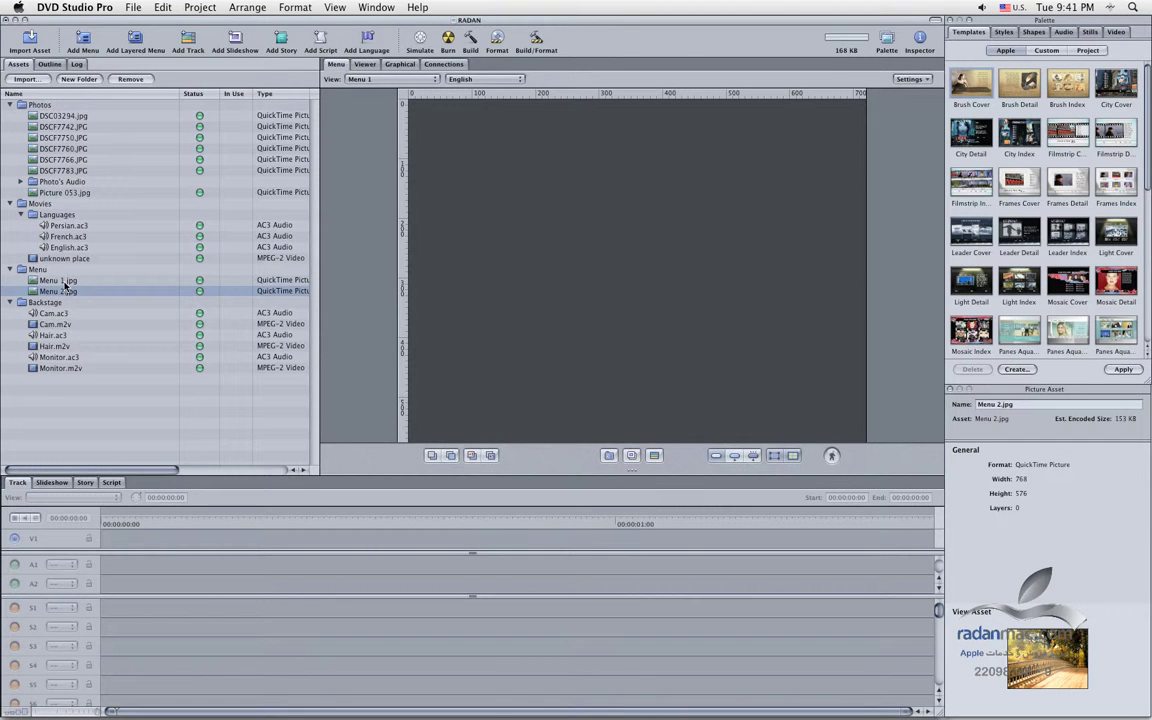
left_click(62, 281)
left_click_drag(60, 285, 602, 293)
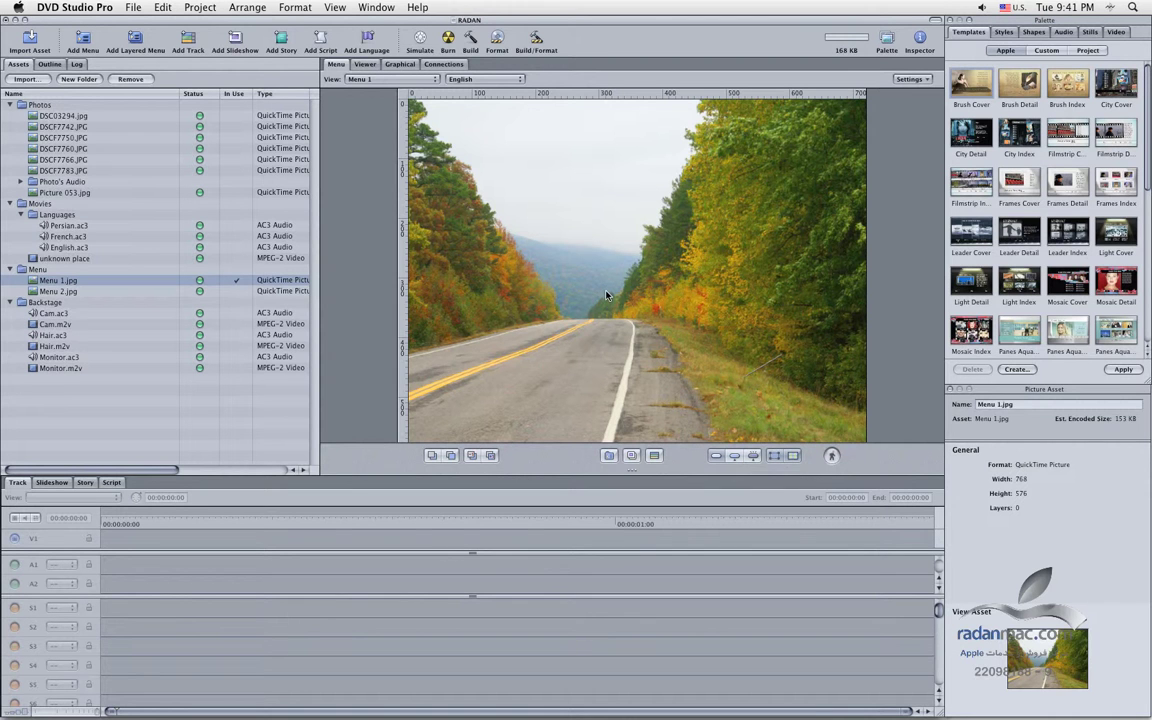
Show the graphical view, shift the Menu 1 tile slightly, and return to the menu editor.
left_click(399, 64)
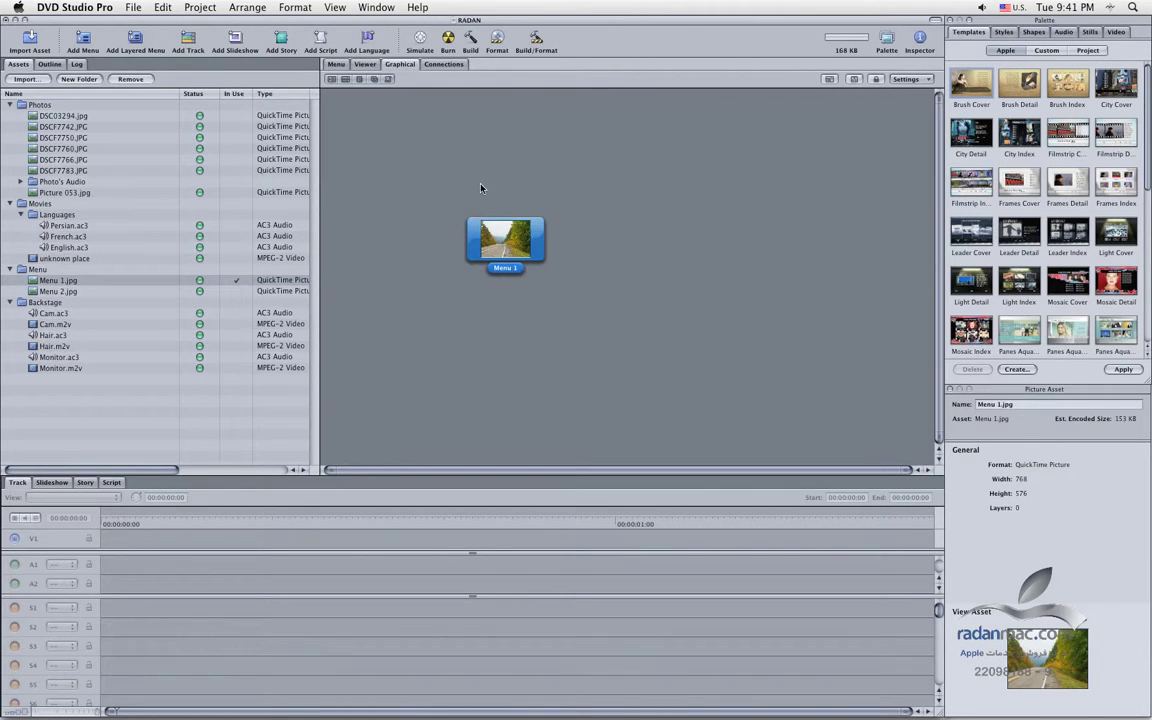
left_click_drag(521, 252, 487, 228)
left_click(333, 64)
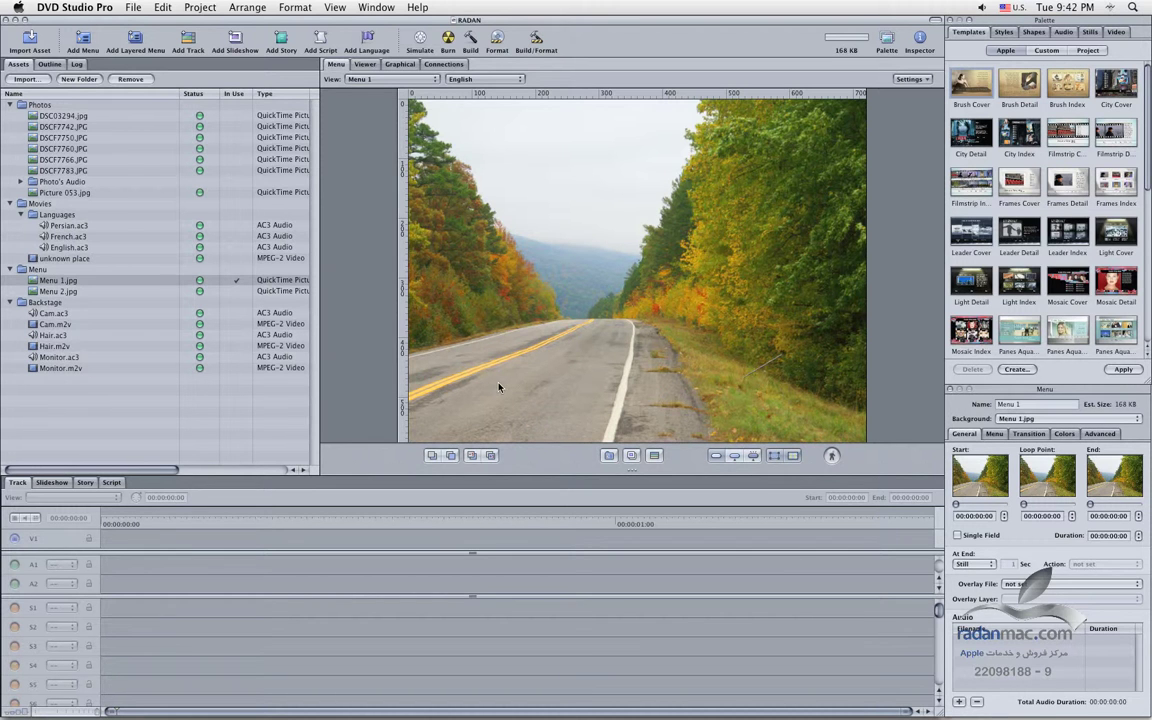
left_click_drag(497, 383, 598, 410)
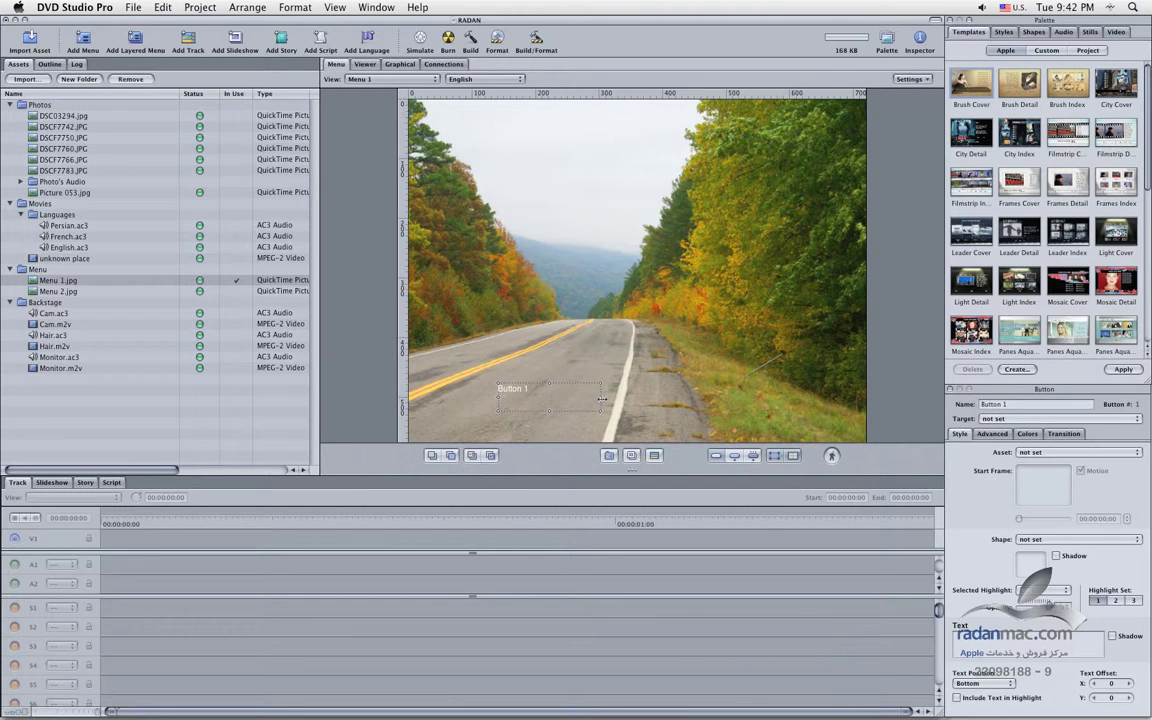
key("Delete")
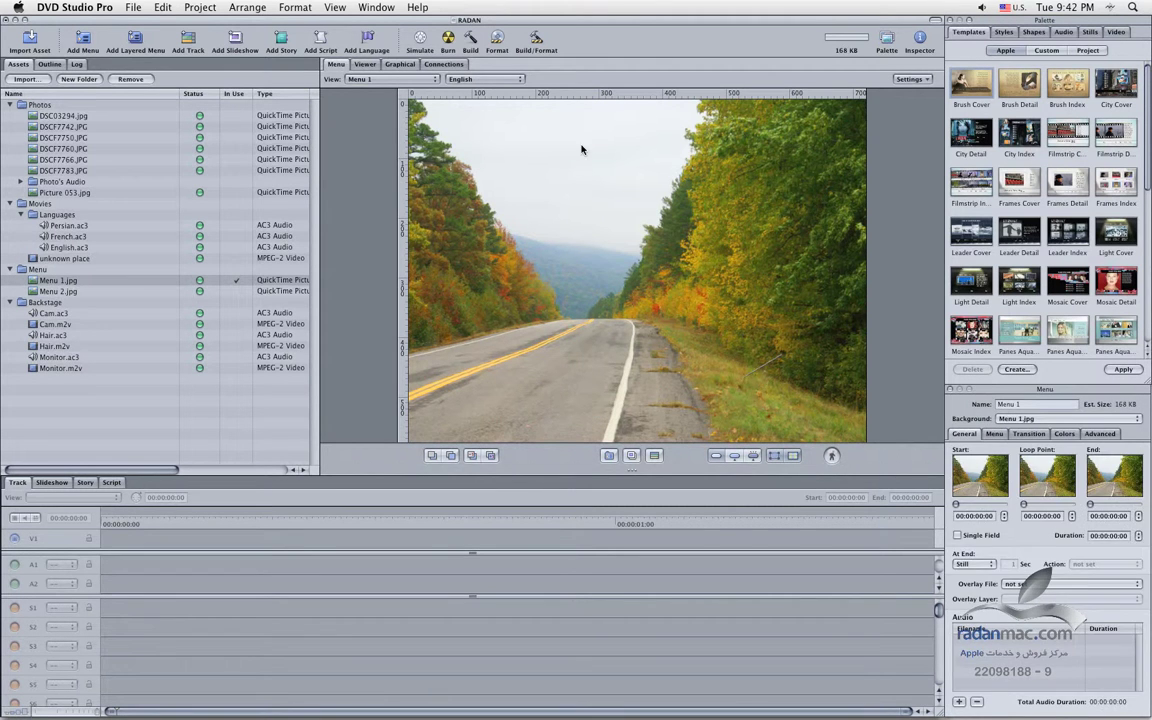
left_click_drag(581, 145, 735, 271)
key("Delete")
Draw a rectangular button on the road in the lower part of Menu 1 and name it Play.
left_click_drag(512, 409, 562, 410)
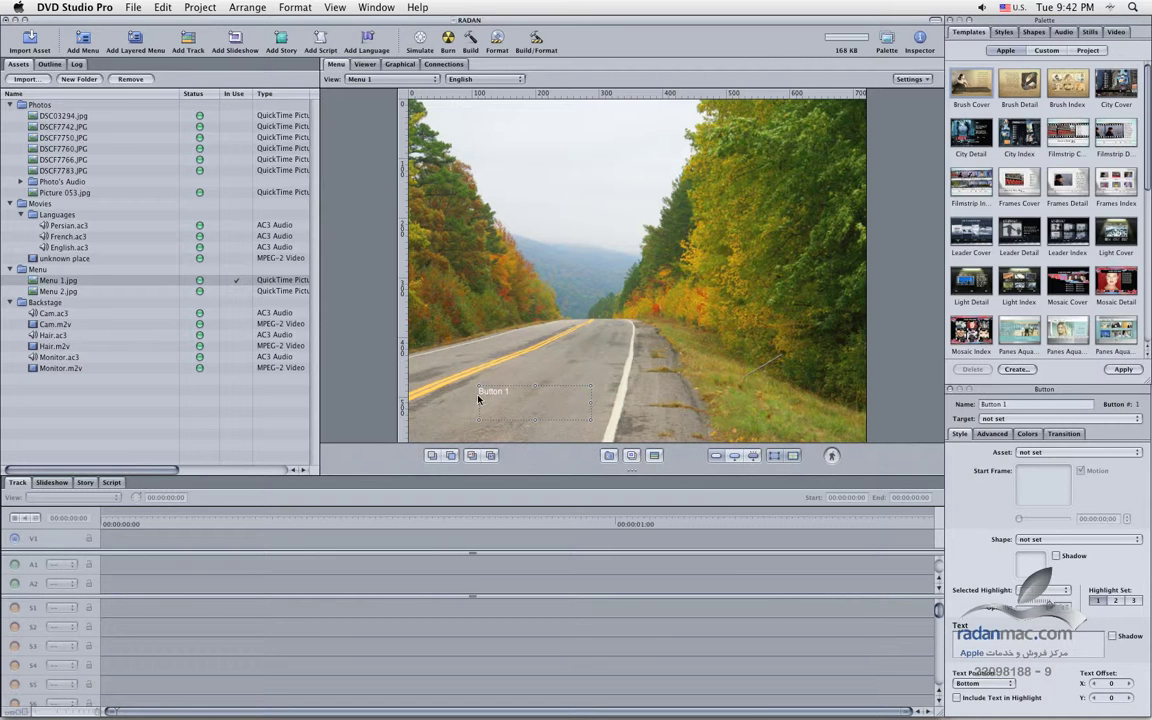
left_click_drag(501, 394, 512, 400)
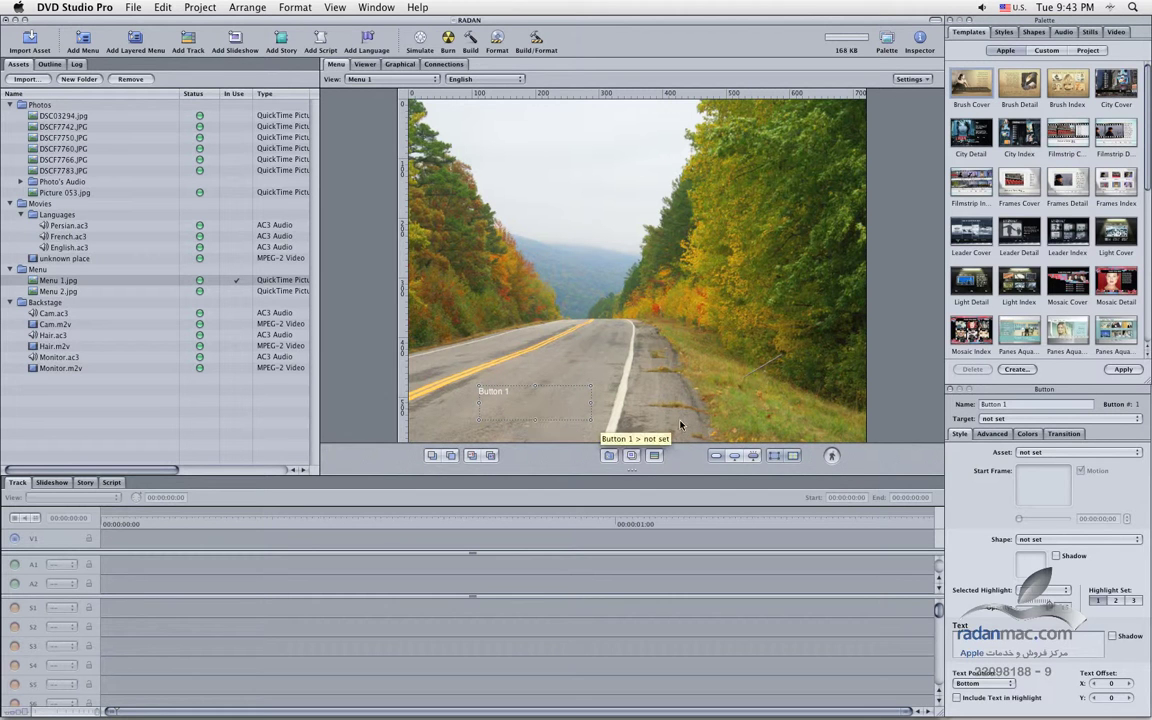
left_click(1020, 404)
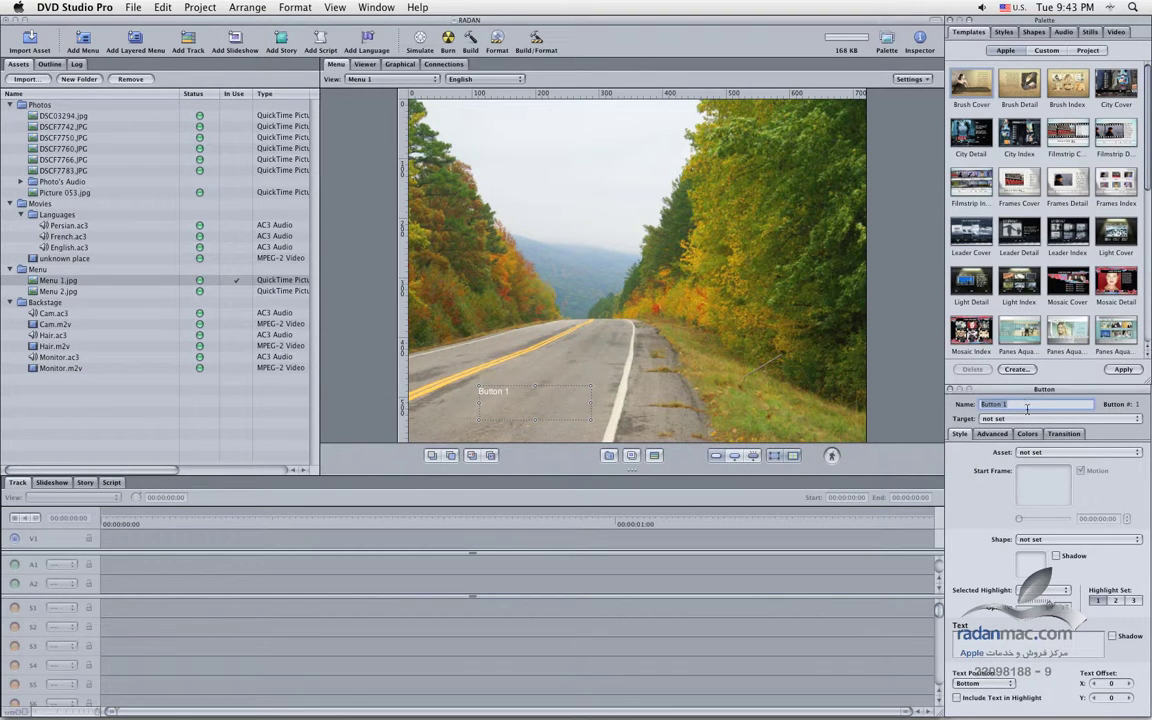
type("Play")
left_click(455, 398)
Switch to Persian input, set the Play button's text to پخش فیلم and turn on the text shadow.
left_click(504, 391)
key("super+space")
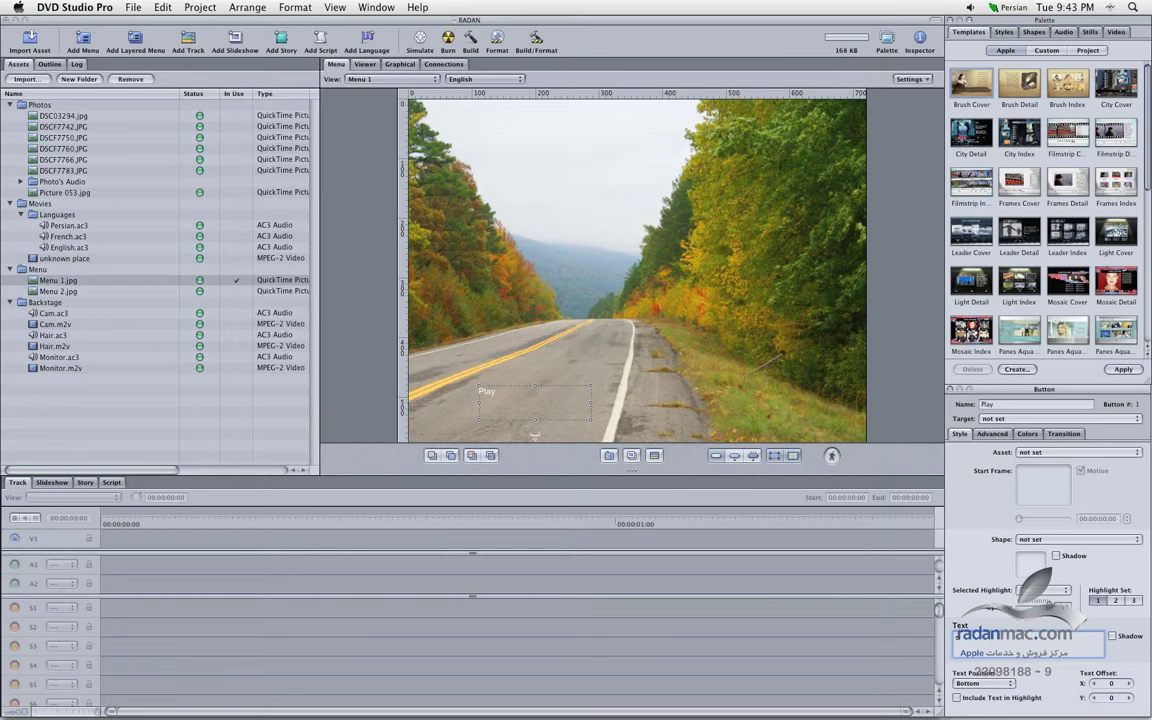
type("پخش فیلم")
left_click(1112, 636)
Show the Fonts window and place it clear of the button's text settings.
left_click(295, 7)
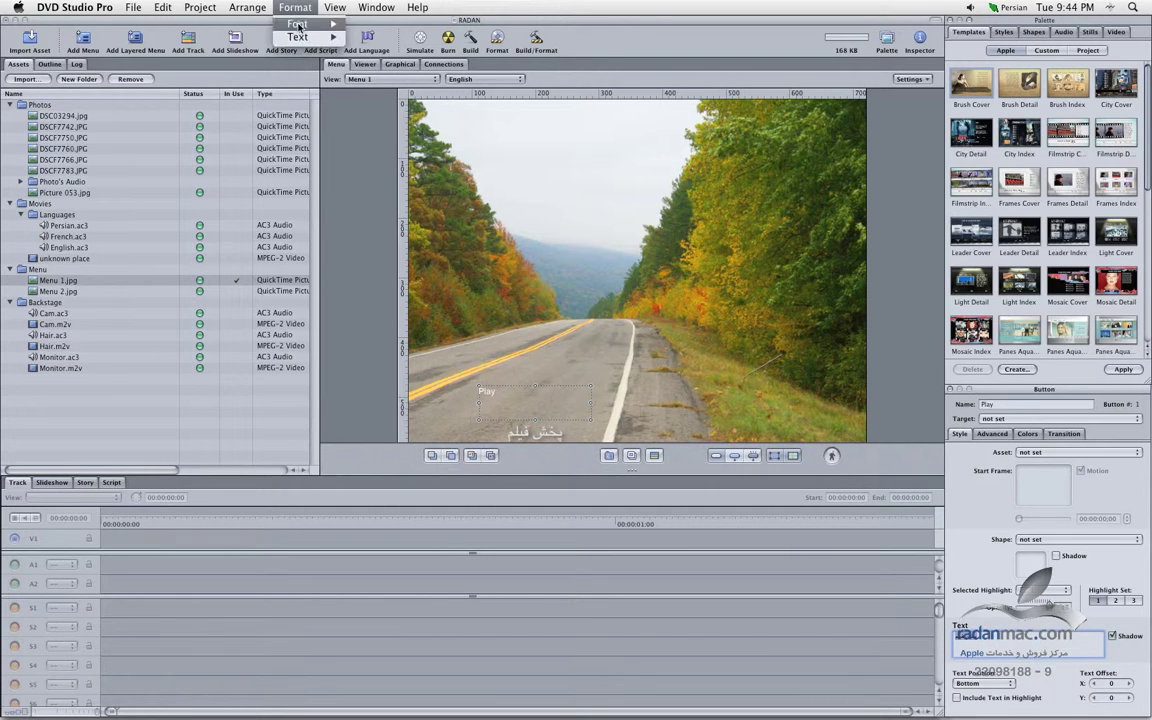
mouse_move(298, 24)
left_click(400, 27)
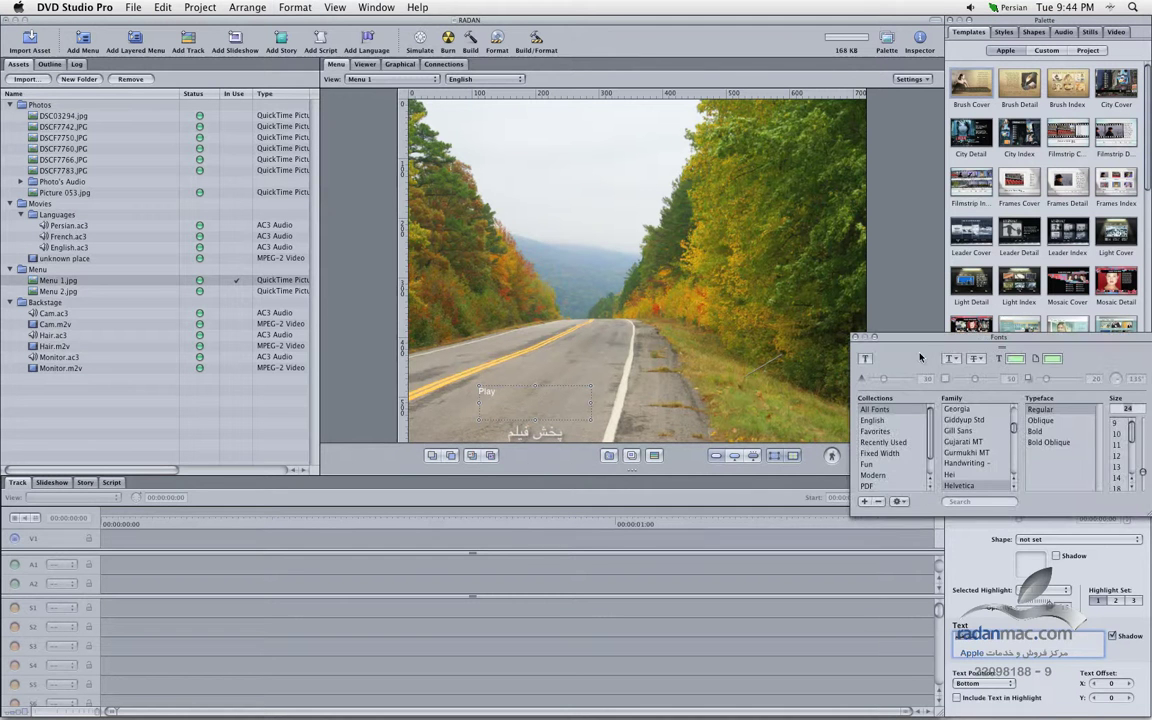
left_click_drag(937, 343, 893, 351)
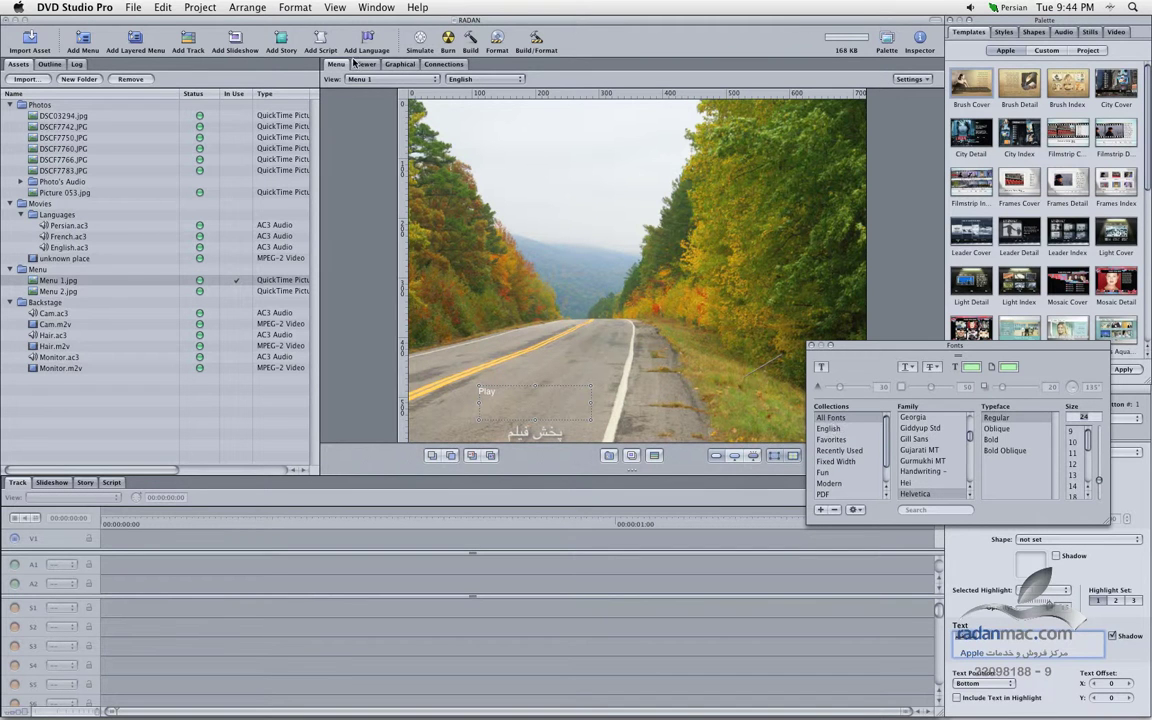
left_click(292, 7)
mouse_move(290, 24)
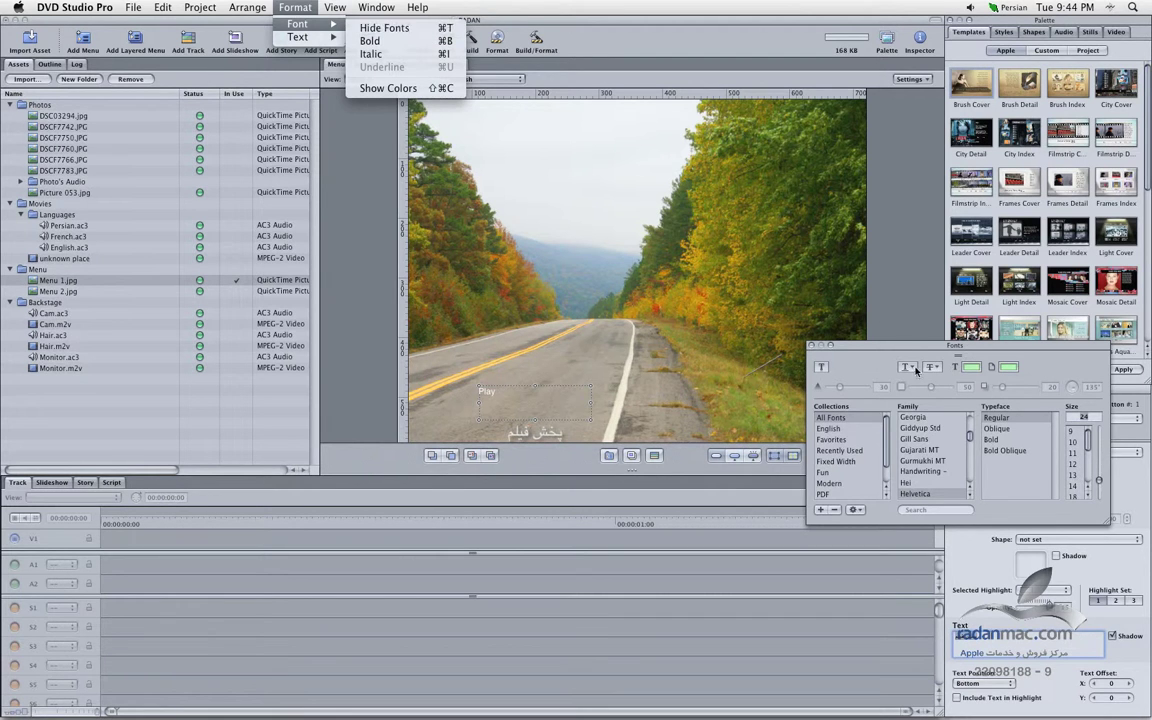
left_click_drag(903, 350, 922, 312)
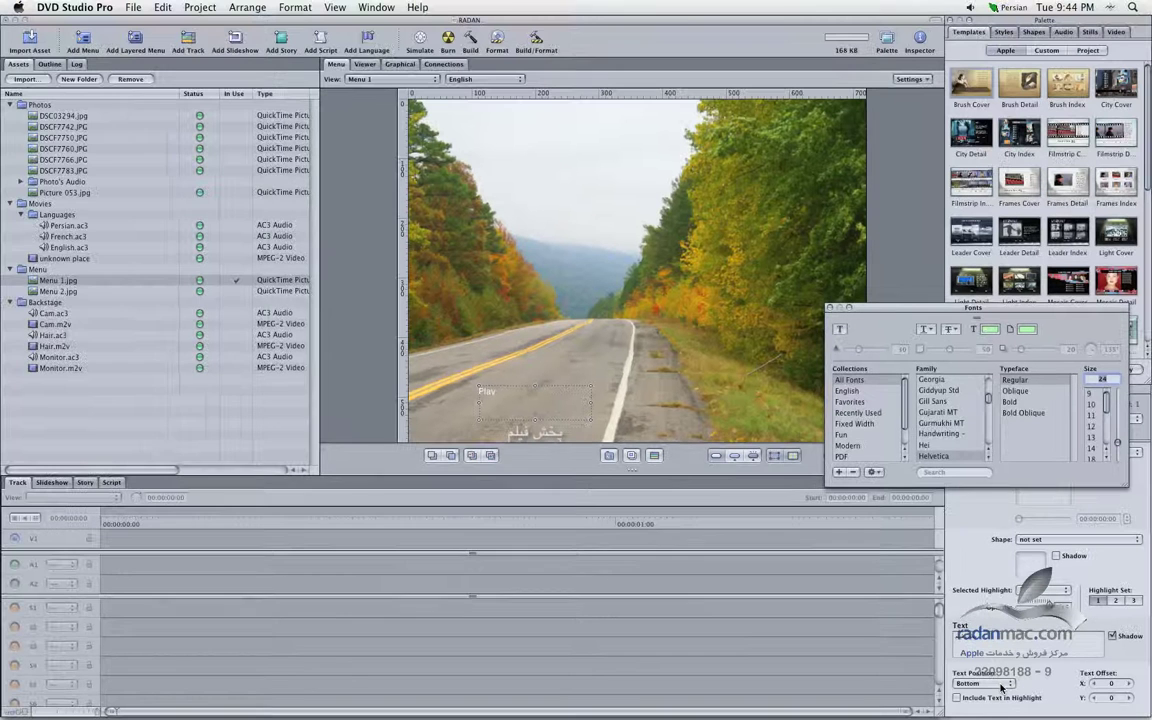
Try the Top and Left text positions for the Play button and settle on Center.
left_click(1001, 686)
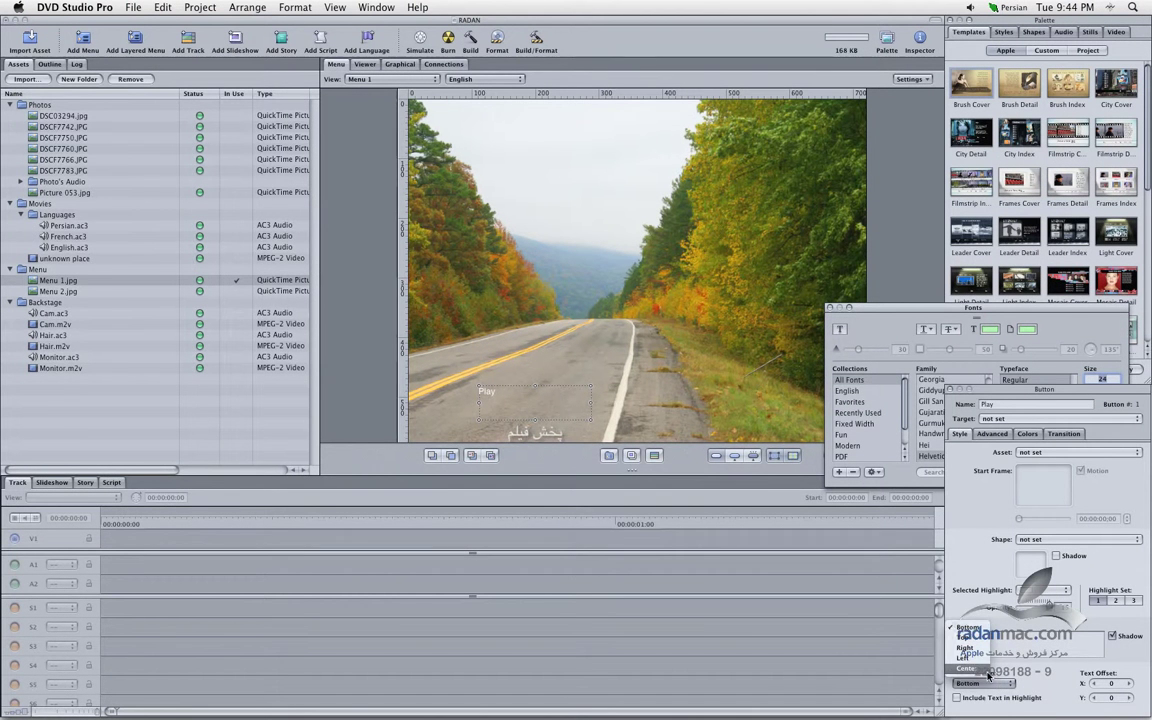
left_click(985, 669)
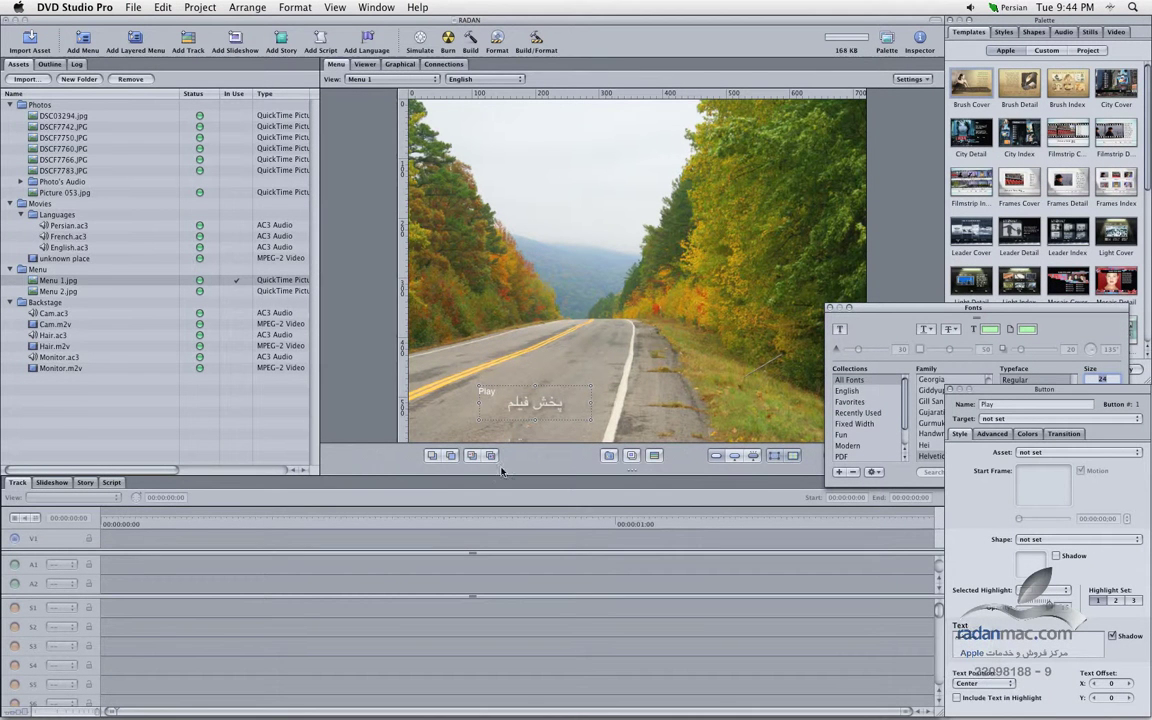
left_click(985, 684)
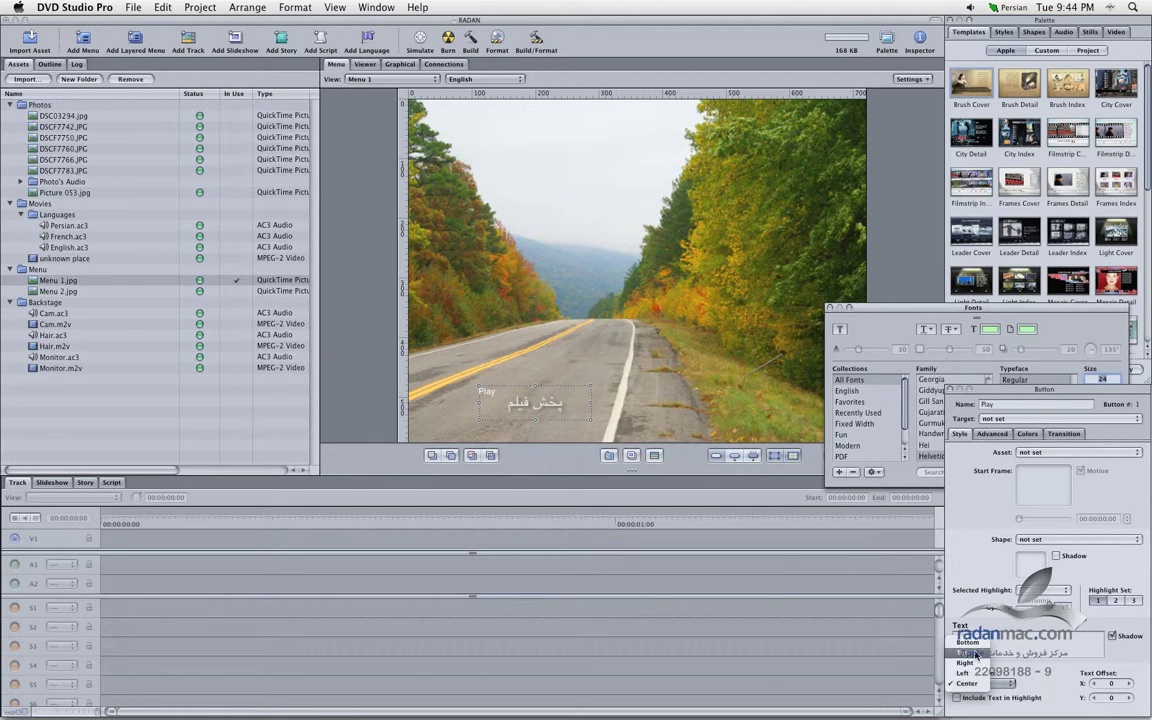
left_click(976, 655)
left_click(985, 684)
left_click(984, 684)
left_click(980, 656)
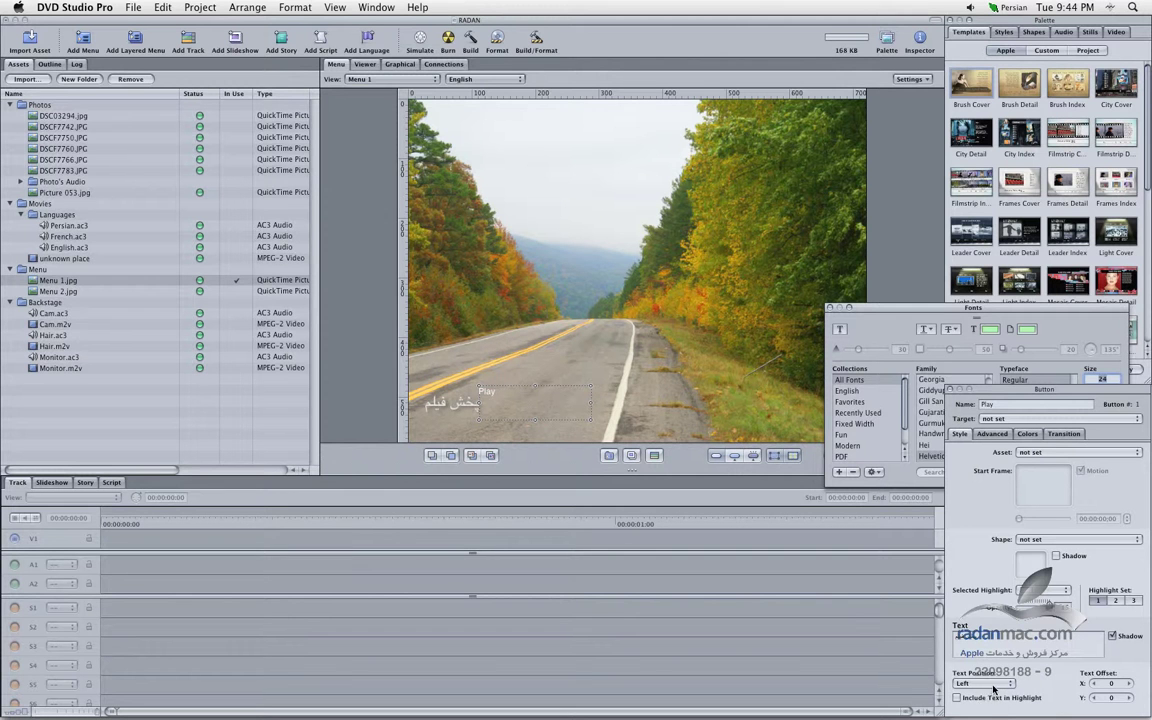
left_click(984, 684)
left_click(975, 695)
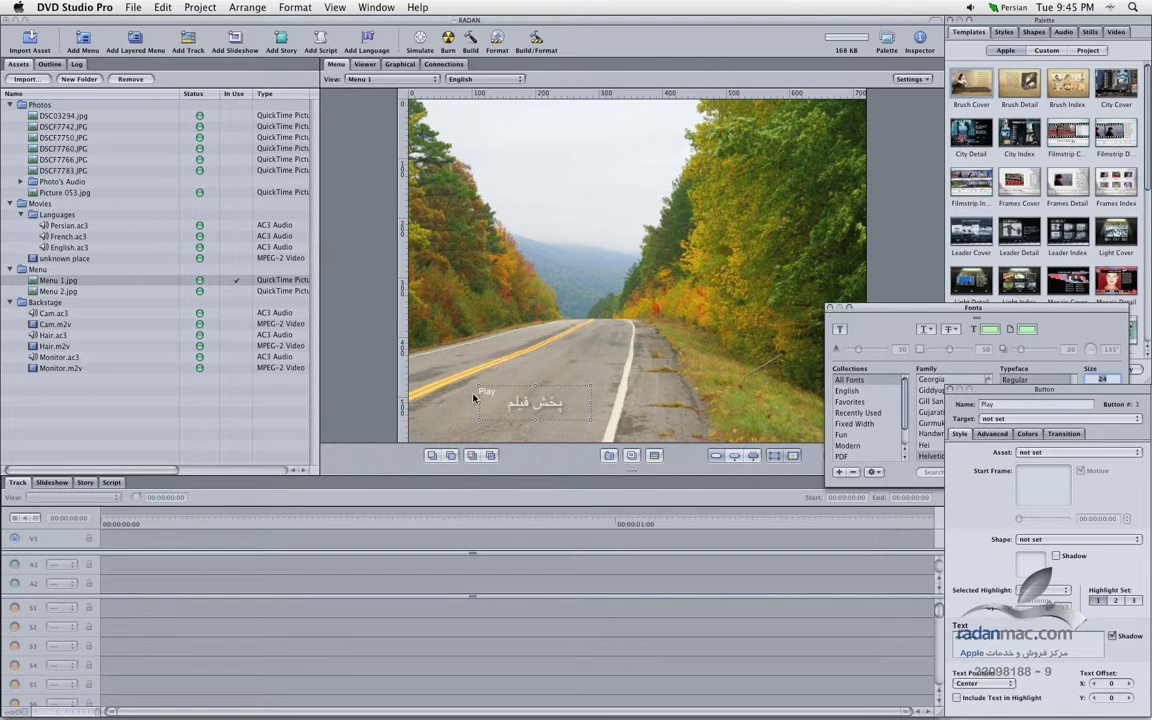
Try to apply the X Farsi font to the Play button's text from the button's properties.
left_click(1013, 635)
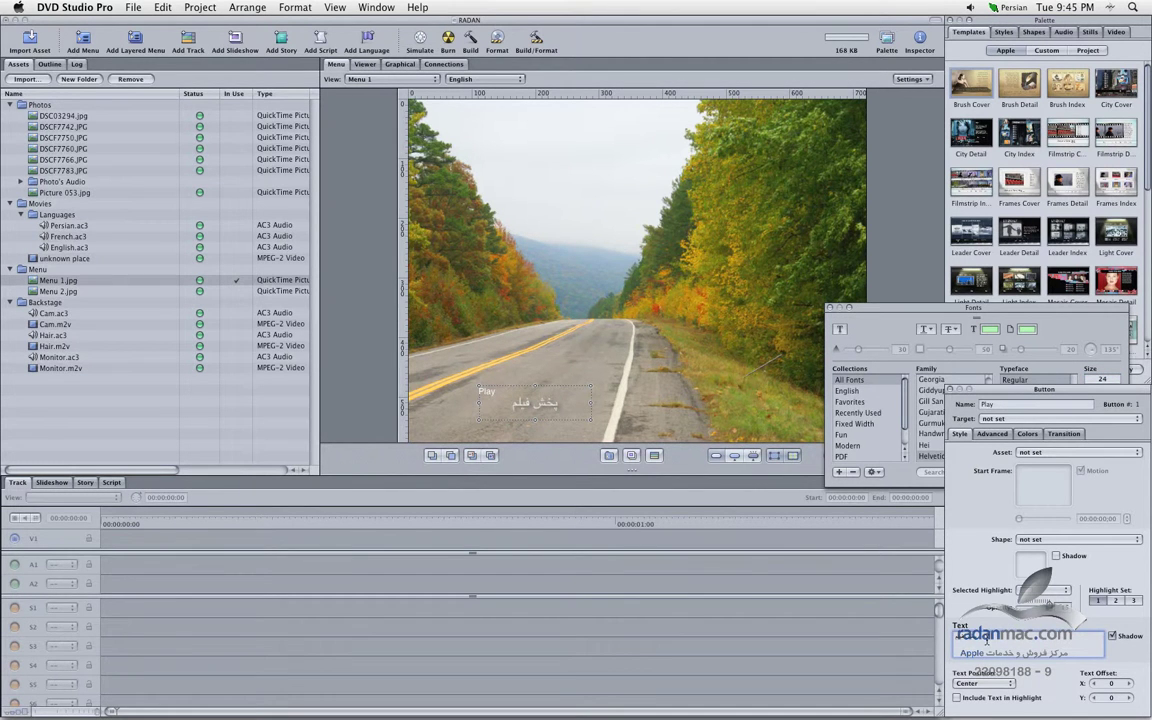
left_click(932, 317)
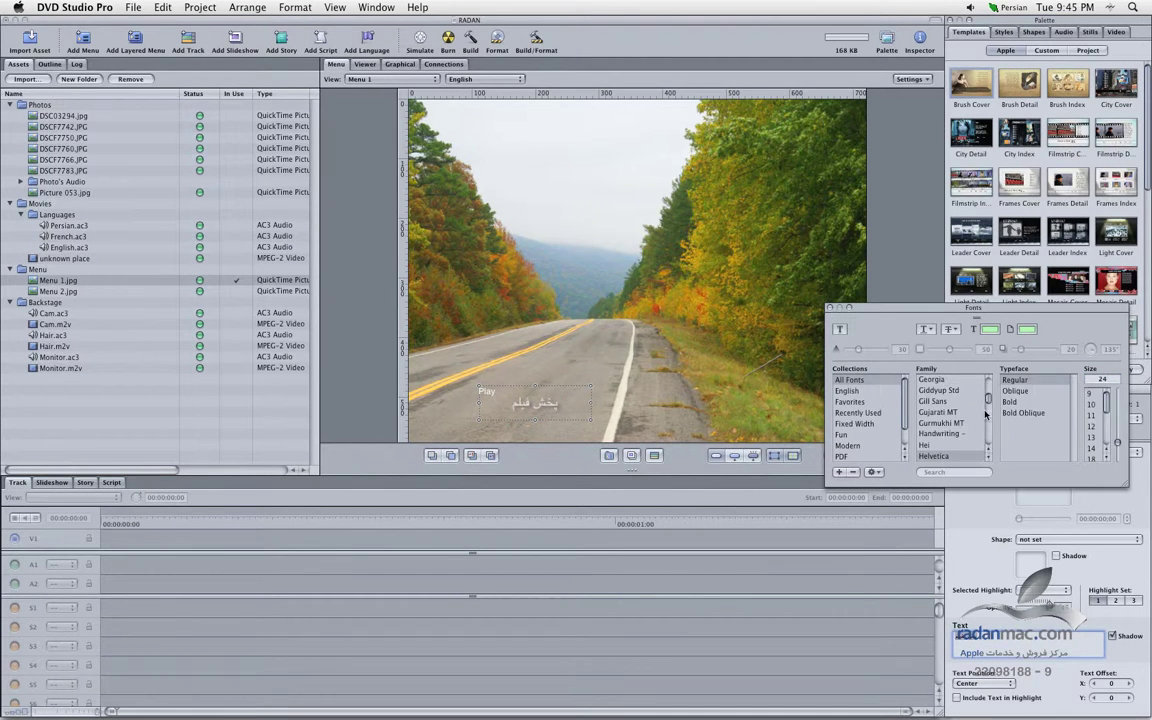
left_click_drag(988, 392, 989, 431)
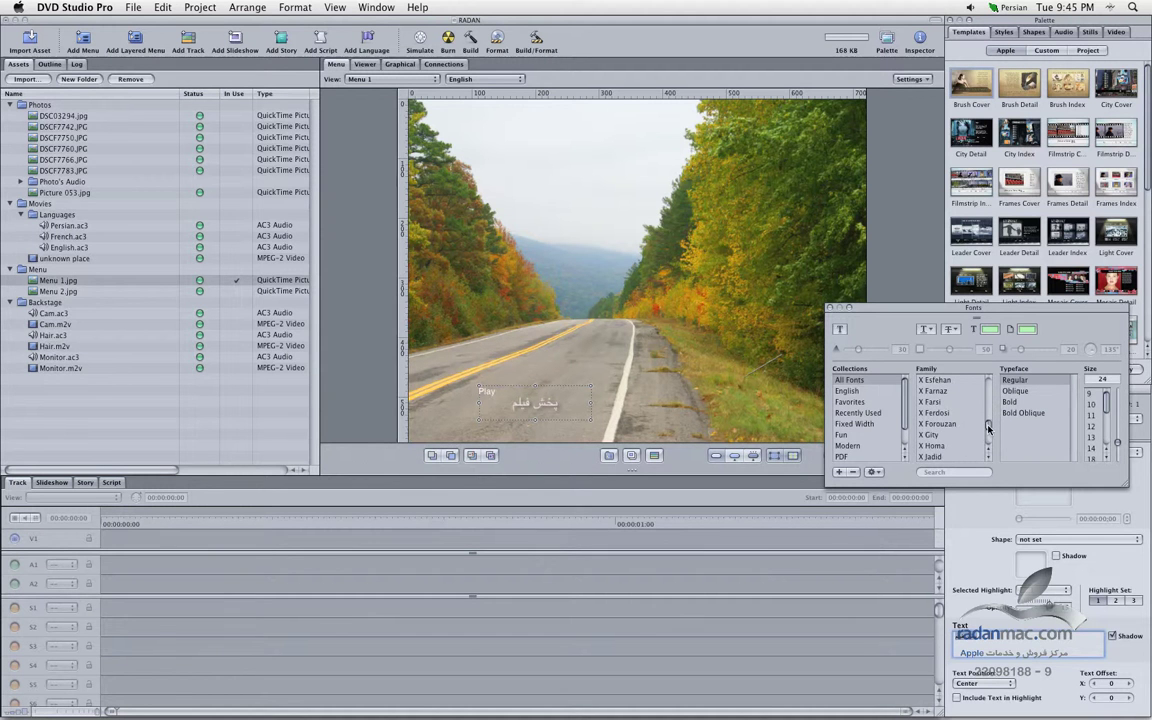
left_click(952, 417)
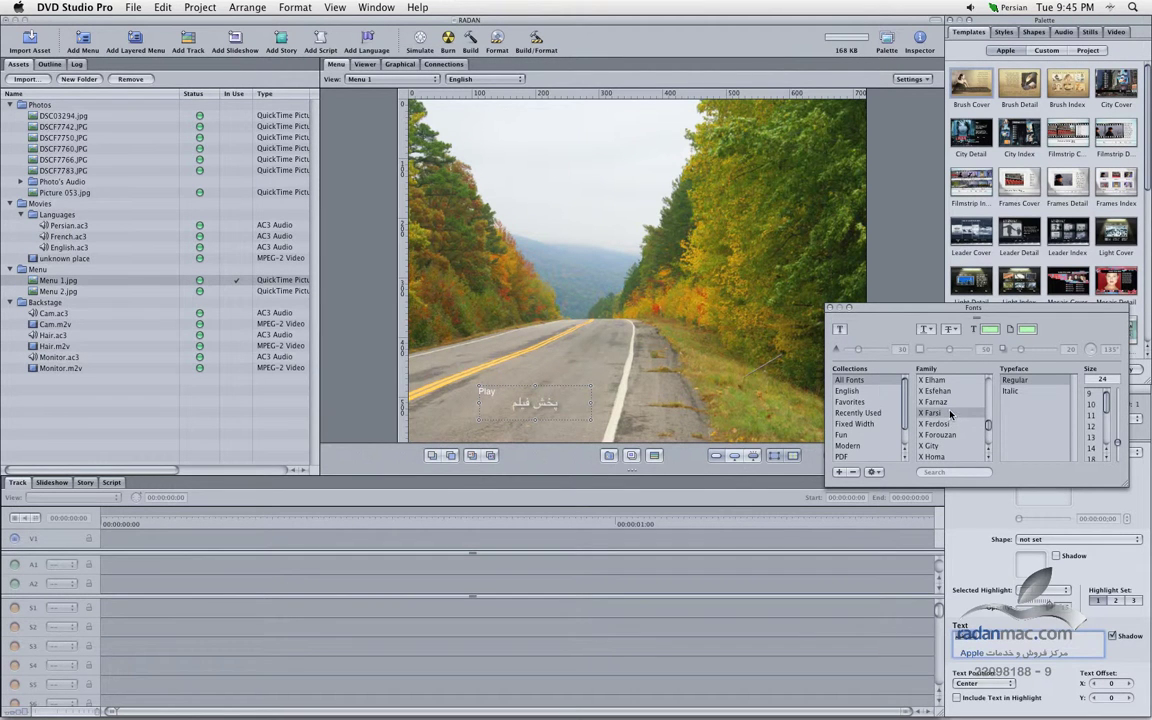
left_click(900, 580)
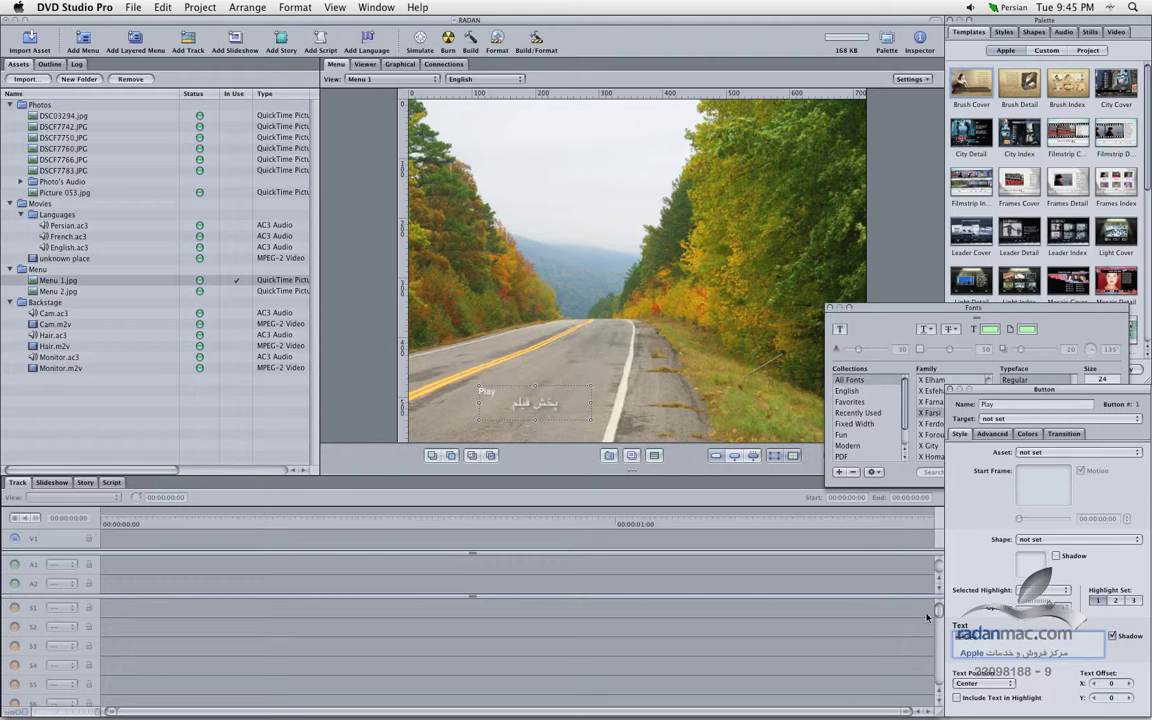
left_click(837, 279)
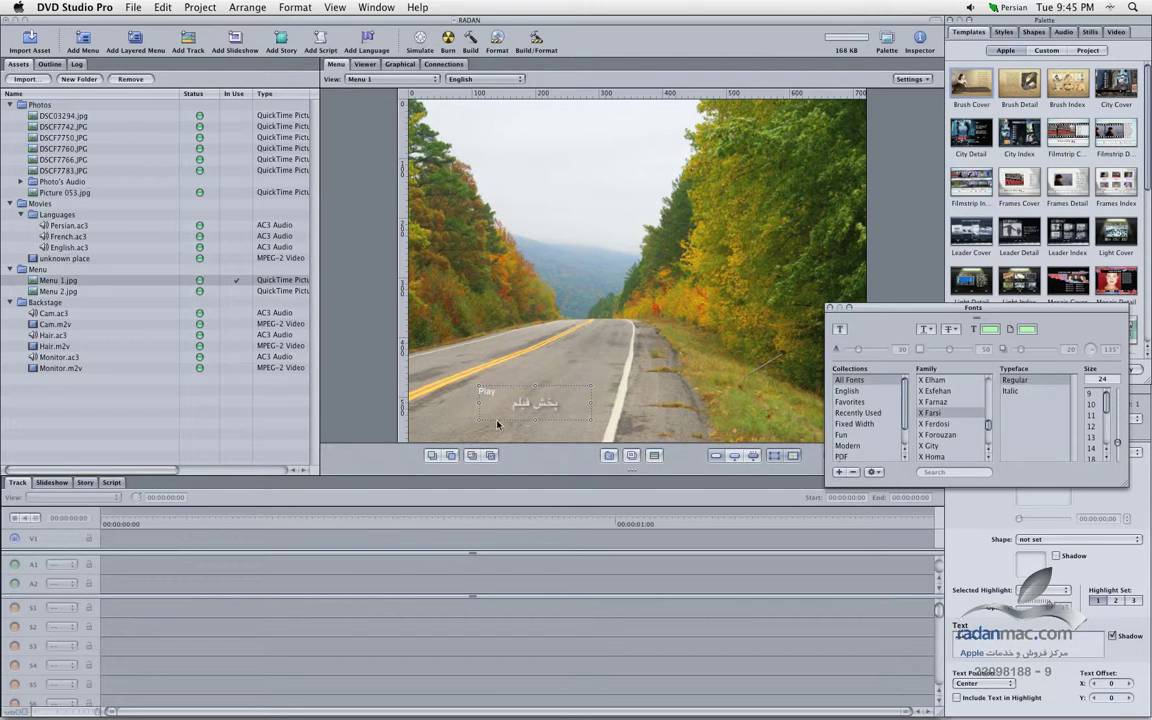
Select the Play button's text on the menu, compare several Persian fonts including X Farsi and X Homa, and set it to X Koodak.
double_click(540, 404)
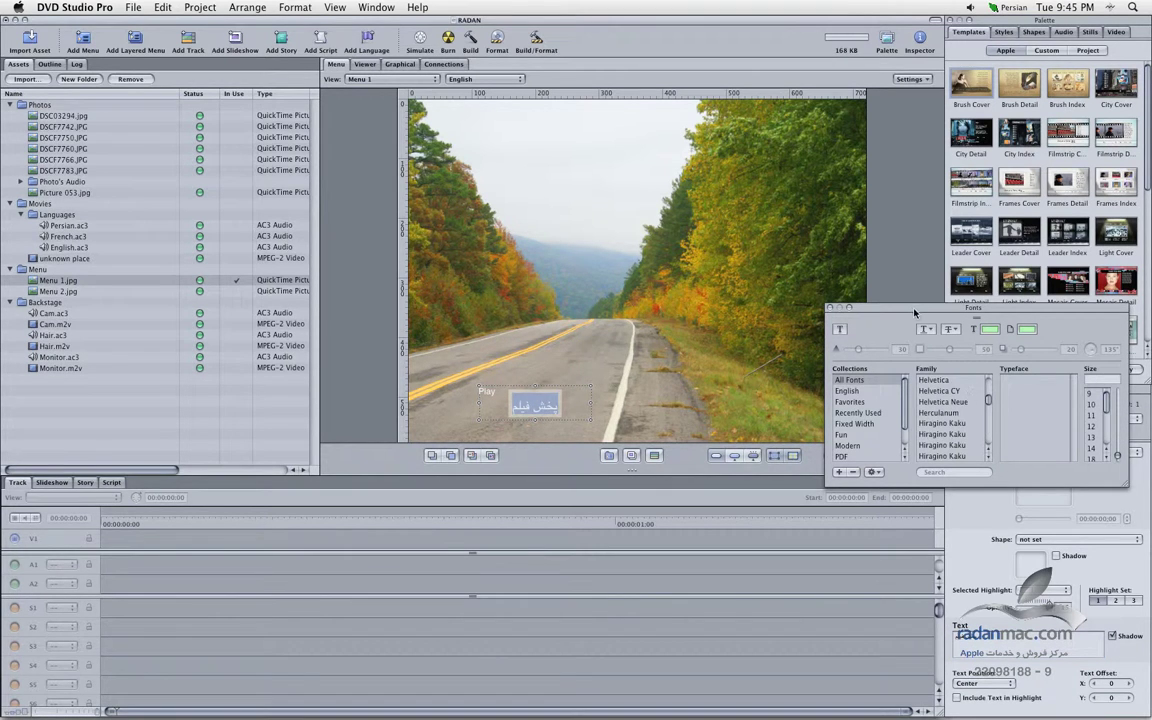
left_click_drag(921, 320, 934, 318)
left_click_drag(996, 402, 989, 427)
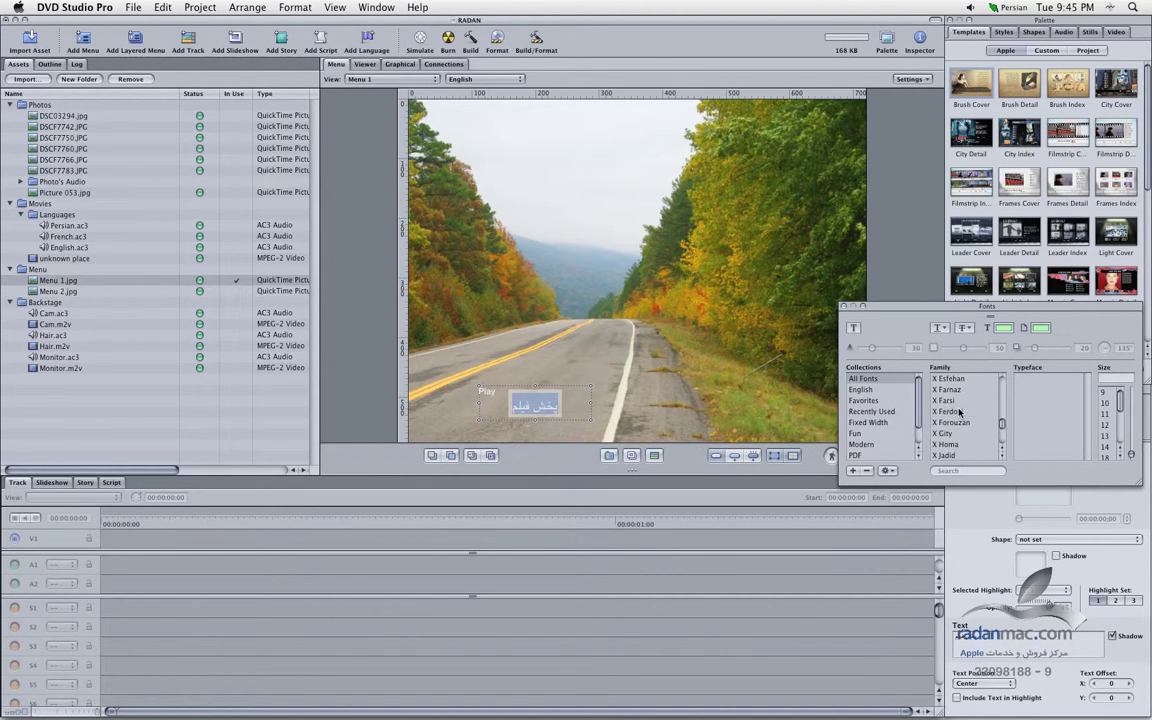
left_click(957, 411)
left_click(962, 403)
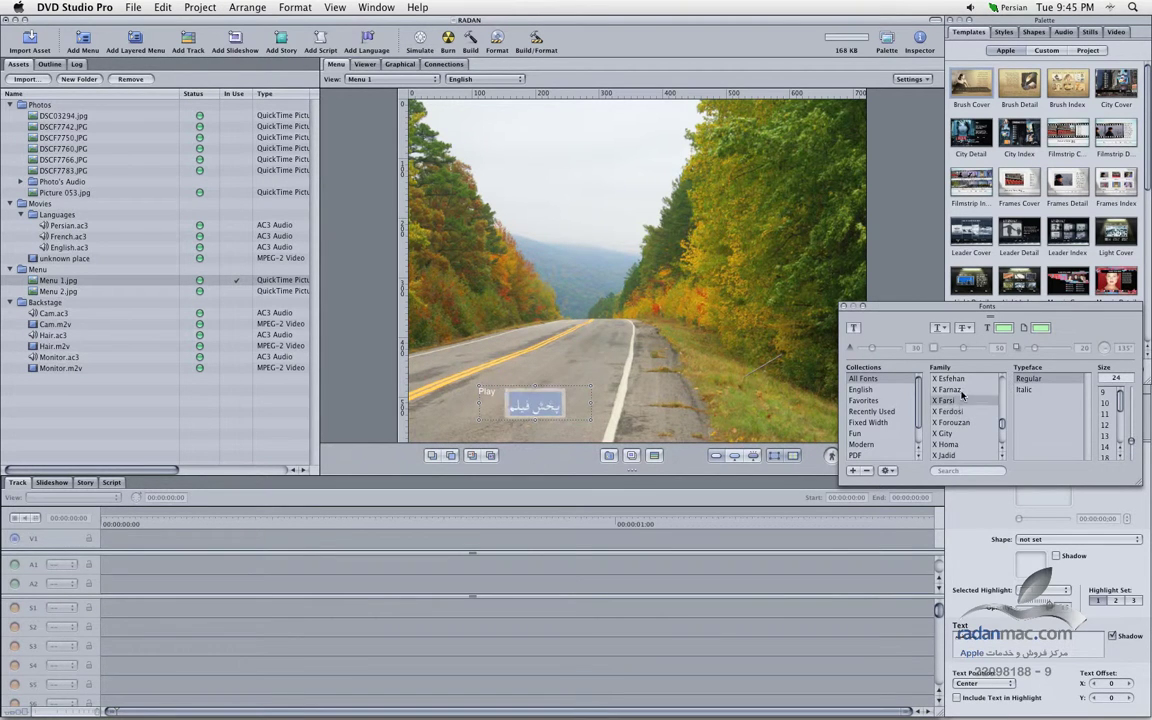
left_click(962, 392)
left_click(960, 379)
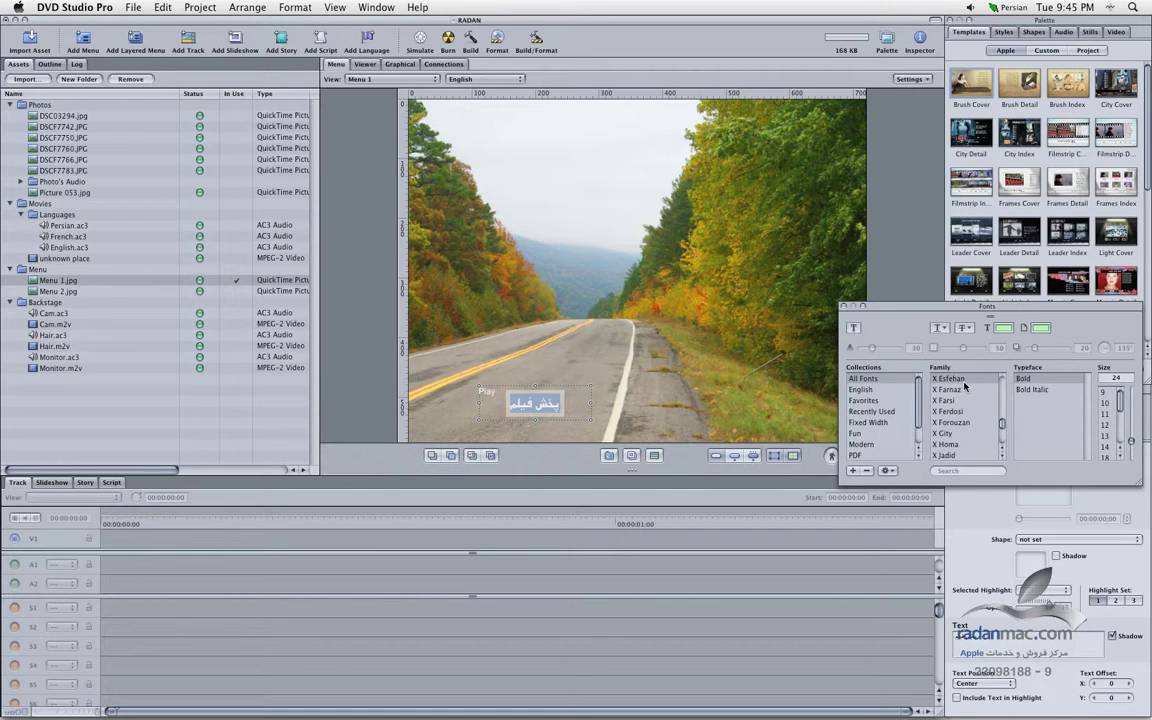
left_click(957, 444)
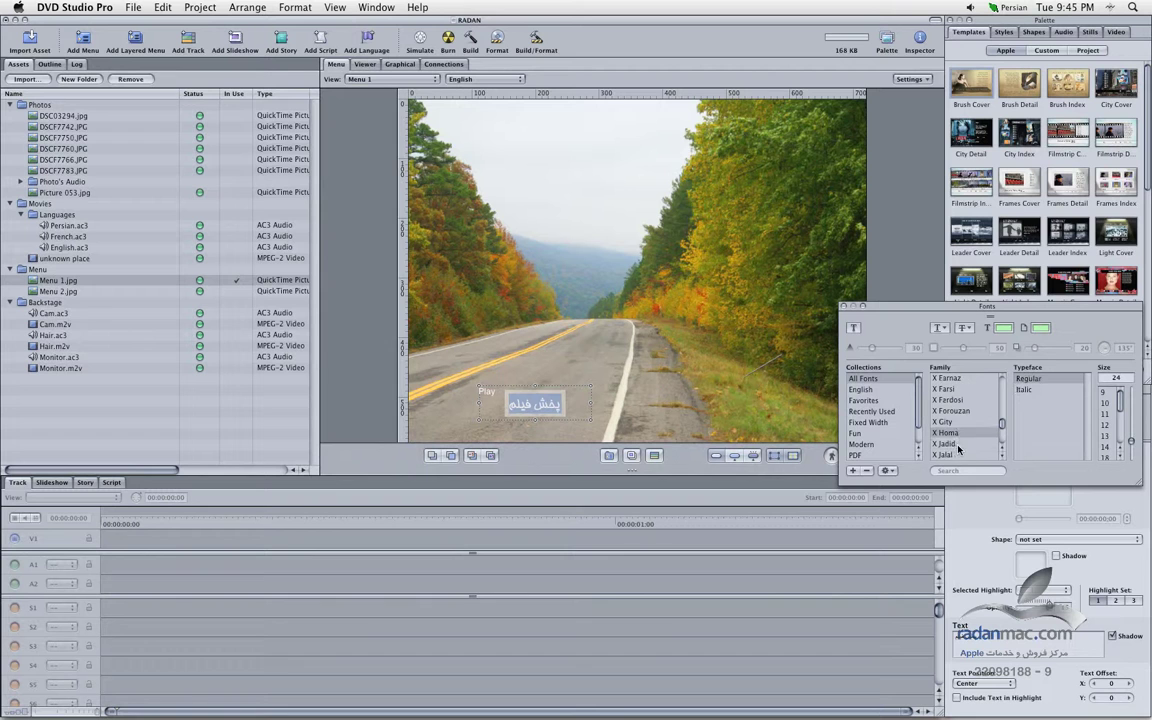
scroll(960, 450, "down", 3)
left_click(960, 455)
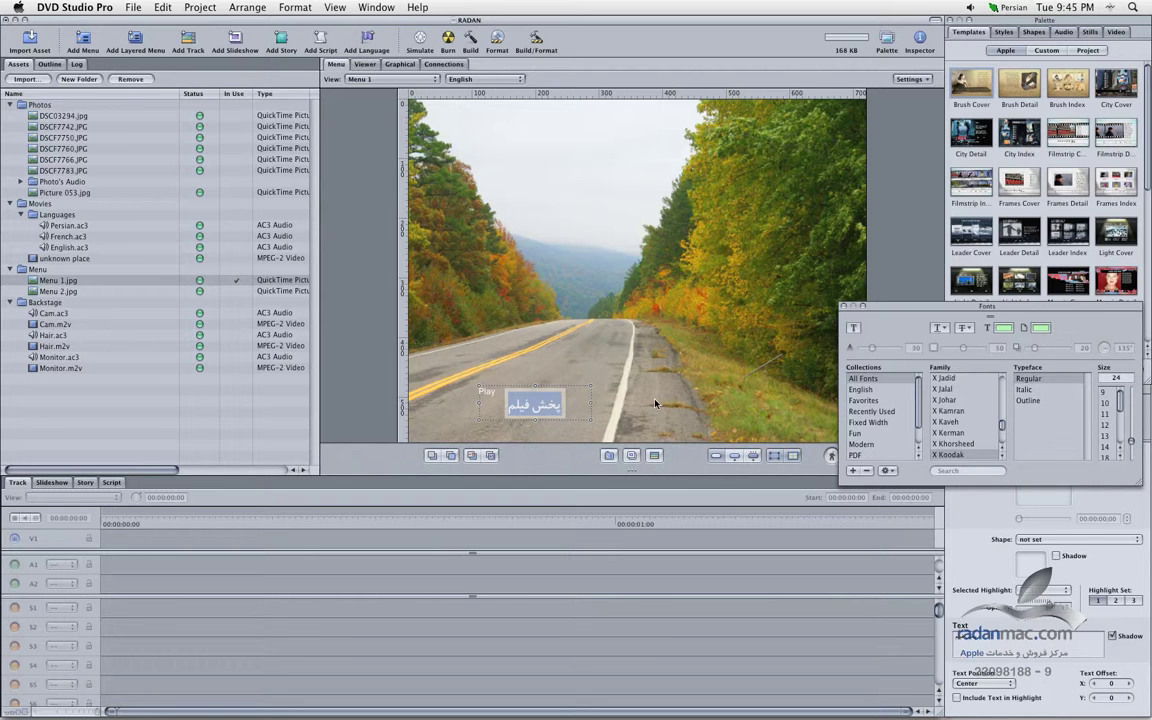
left_click(443, 363)
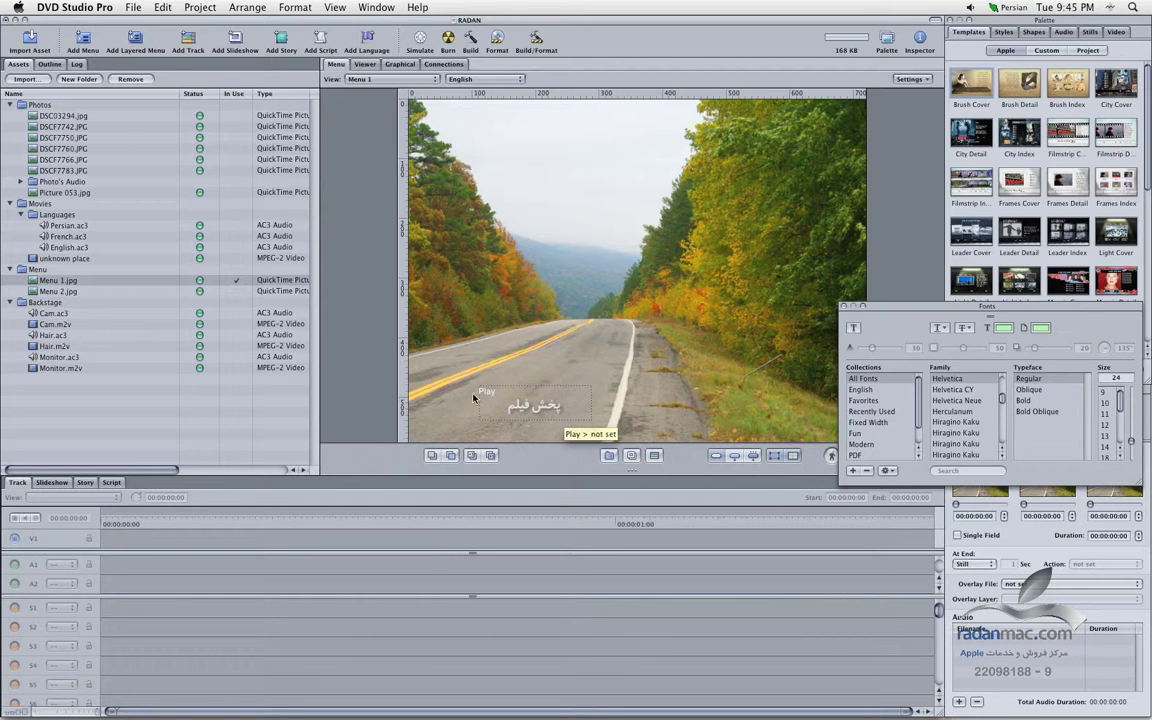
Narrow the Play button by moving its left edge inward toward the text.
left_click(590, 404)
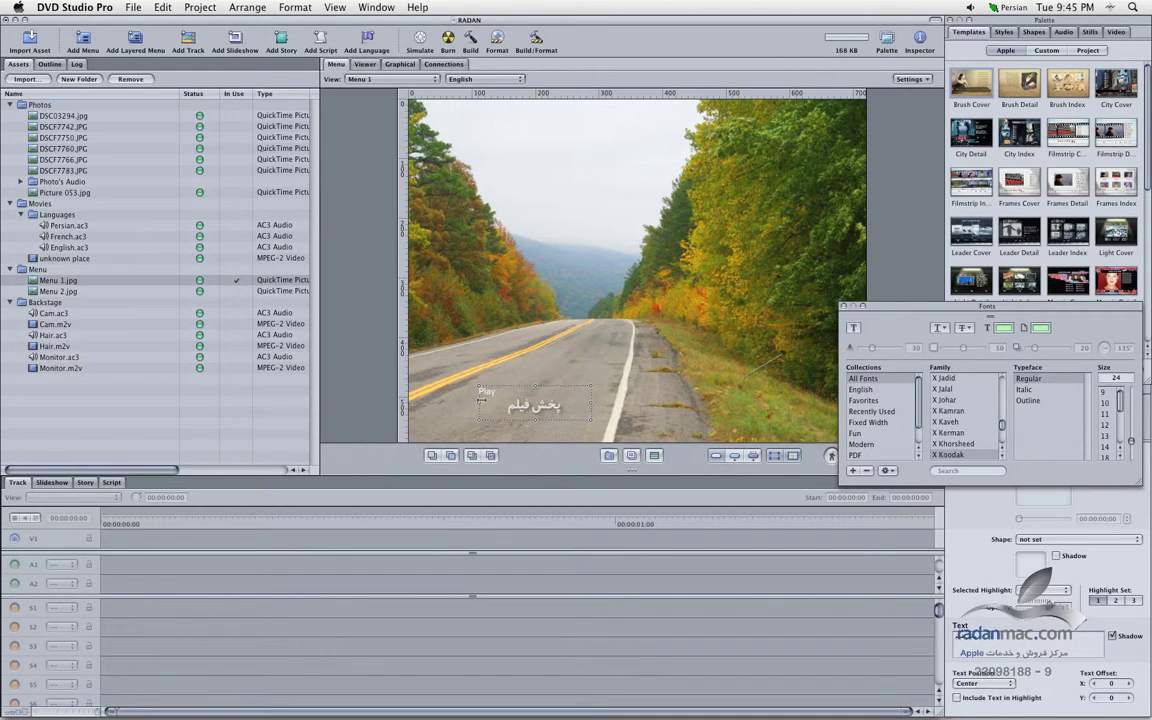
left_click_drag(480, 402, 546, 404)
left_click(568, 376)
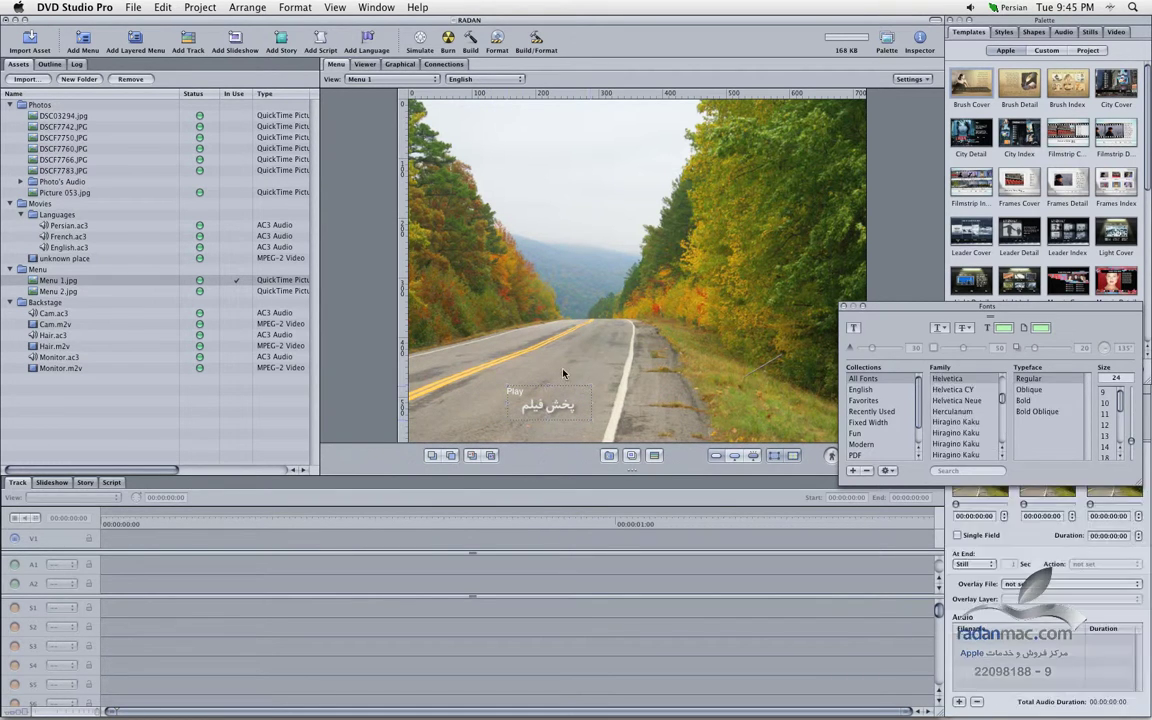
Select the Play button's text on the menu, try font size 26, and set it to 28.
left_click(576, 411)
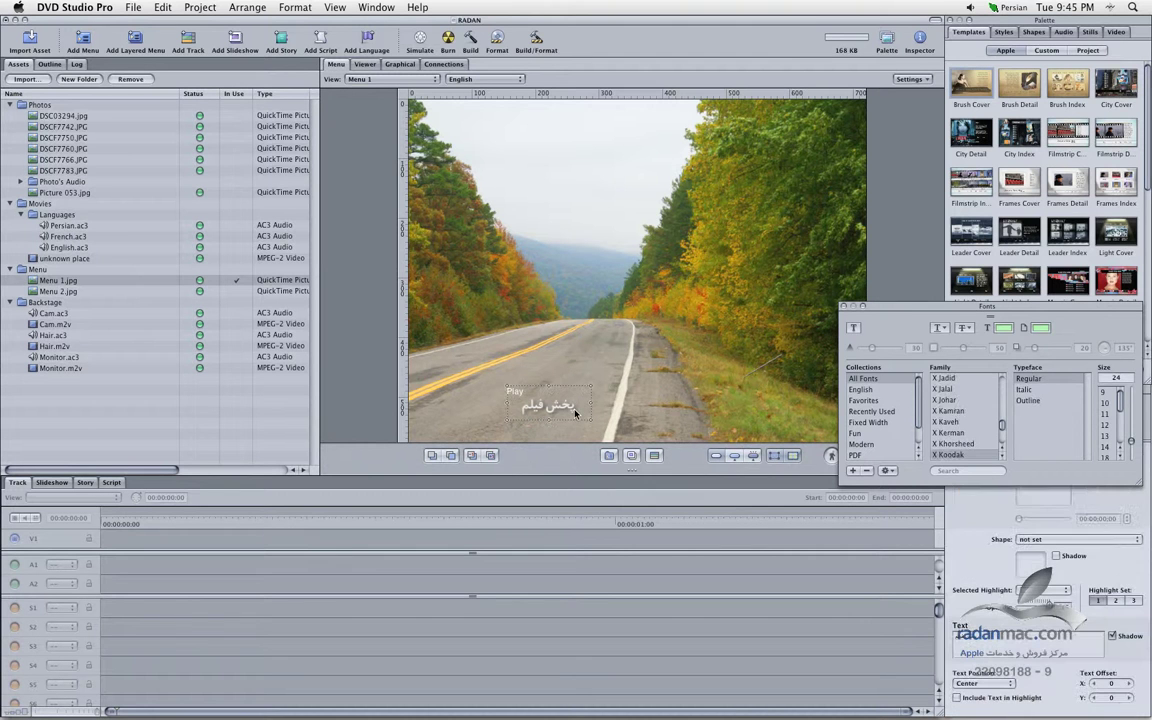
double_click(563, 412)
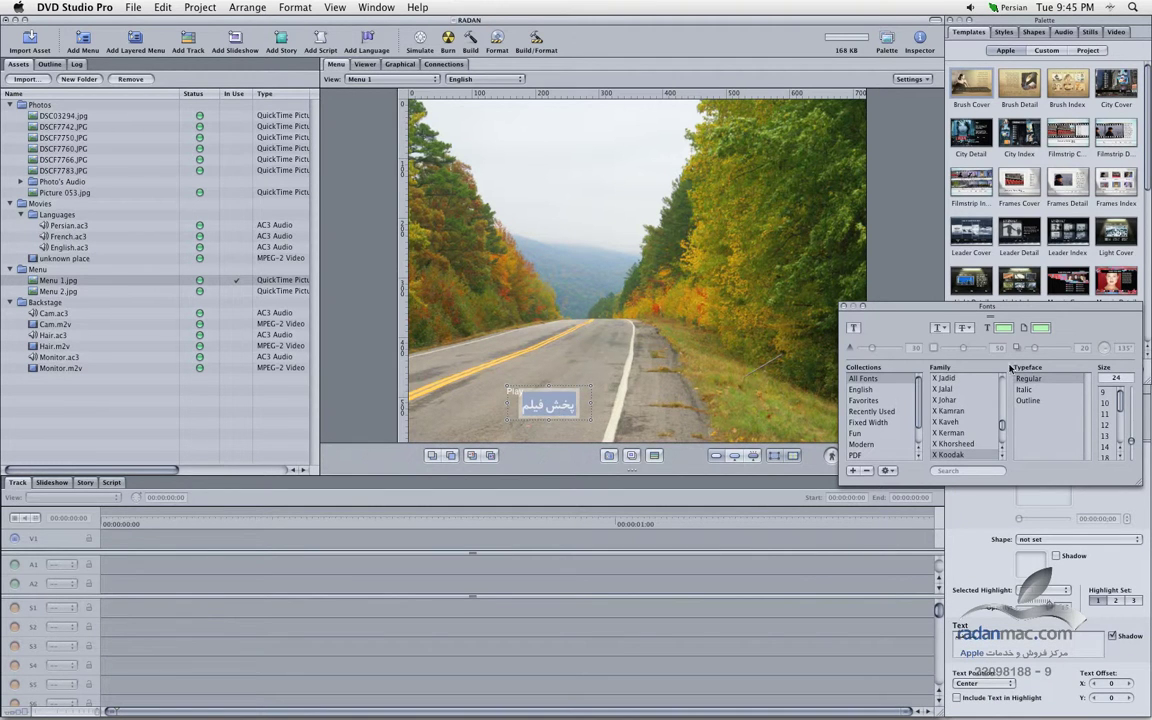
left_click(1126, 378)
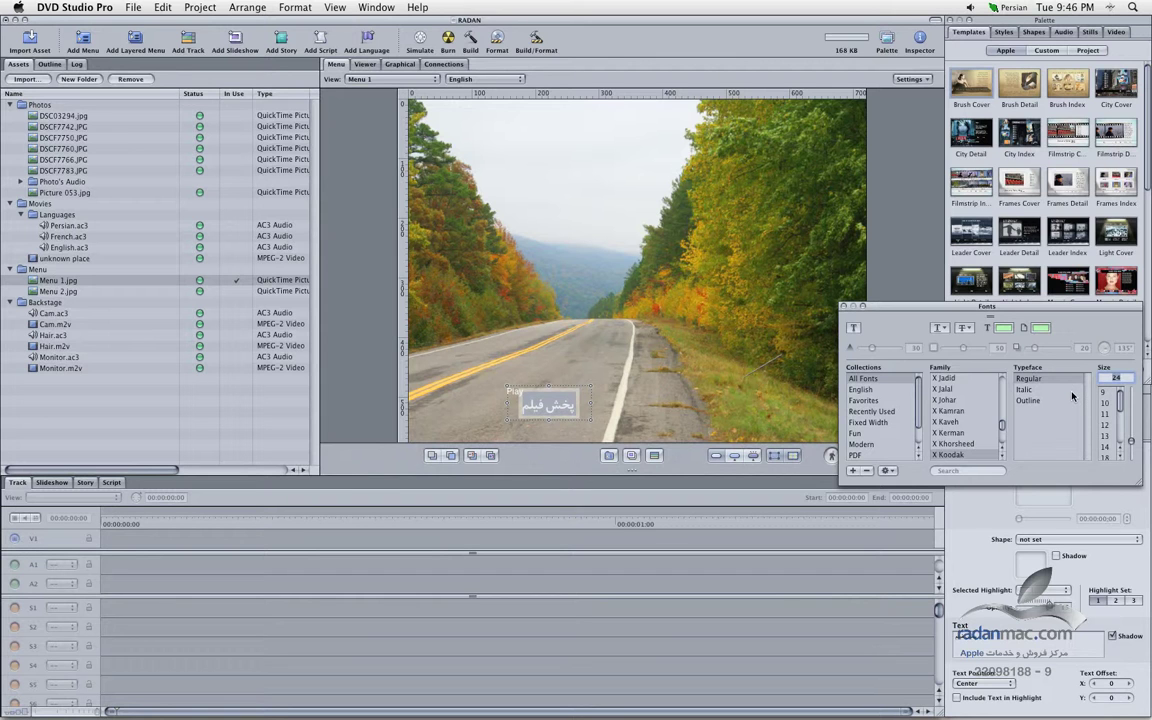
type("16")
key("Return")
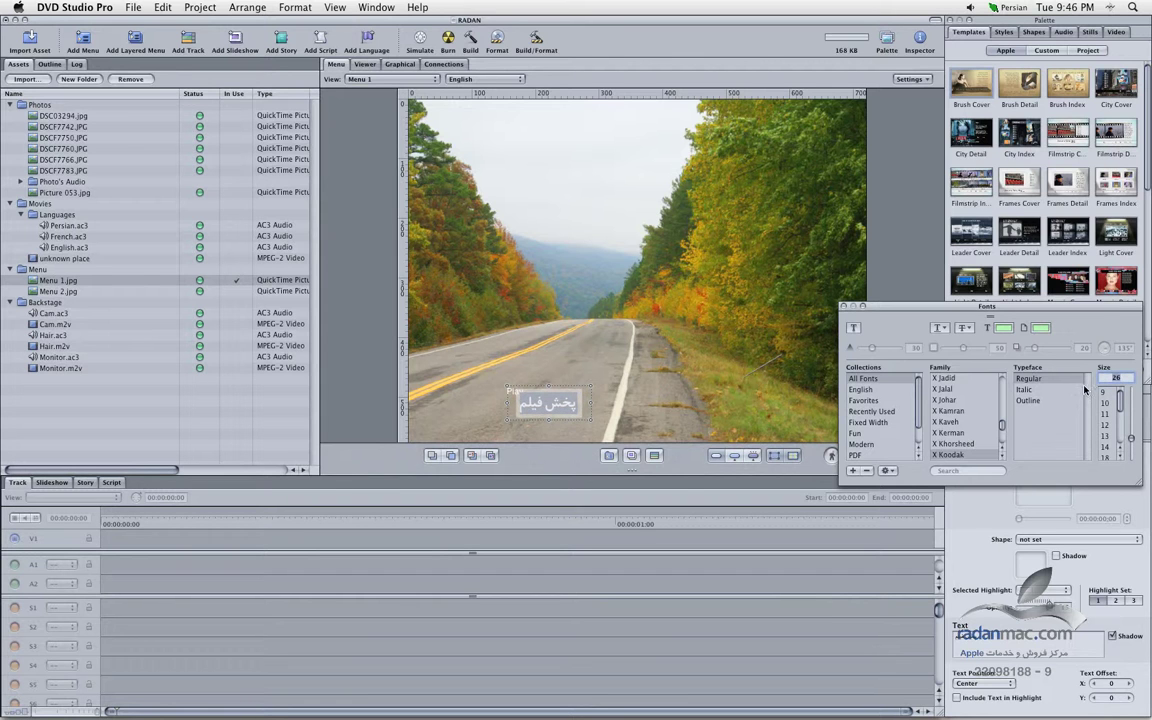
type("28")
key("Return")
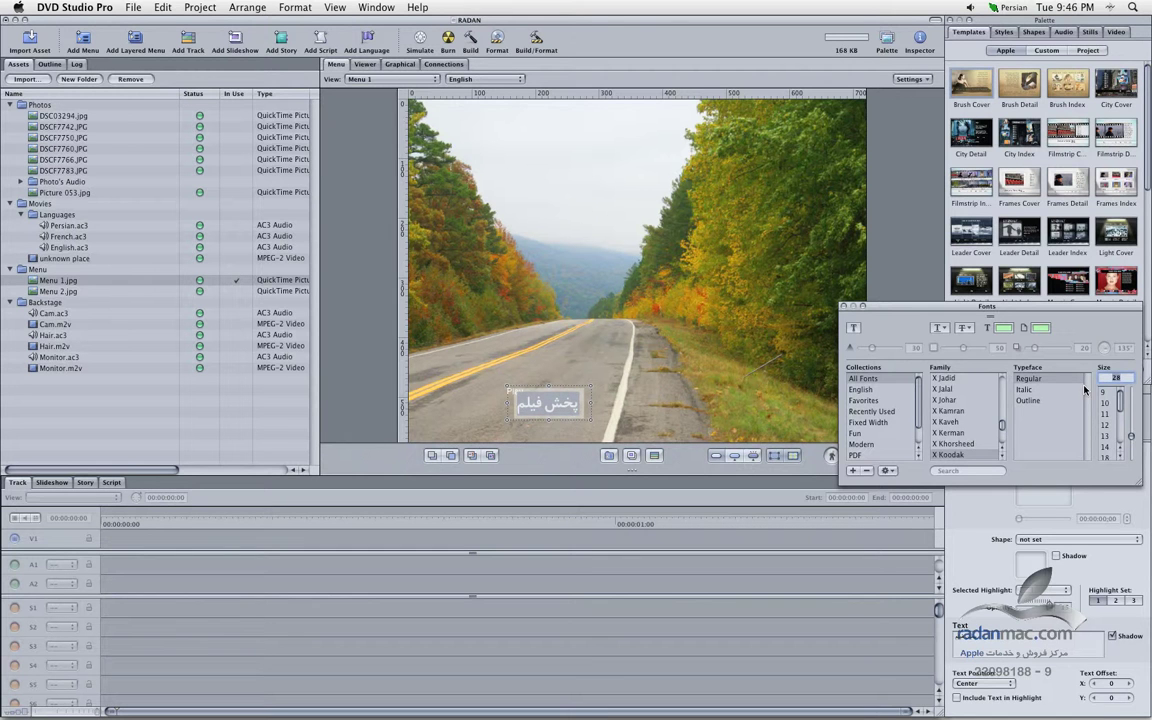
Switch the input source to U.S. and compare the Italic and Outline typefaces on the Play button's text, settling on Regular.
left_click(1008, 7)
left_click(1010, 24)
left_click(1030, 389)
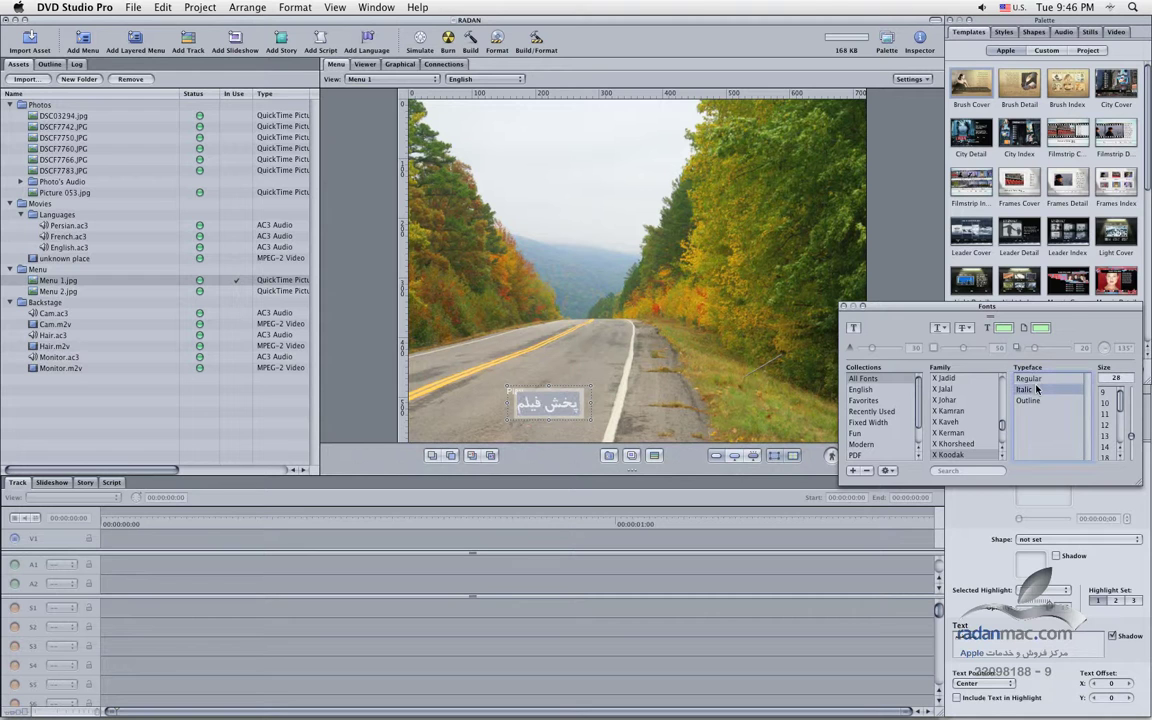
left_click(1039, 400)
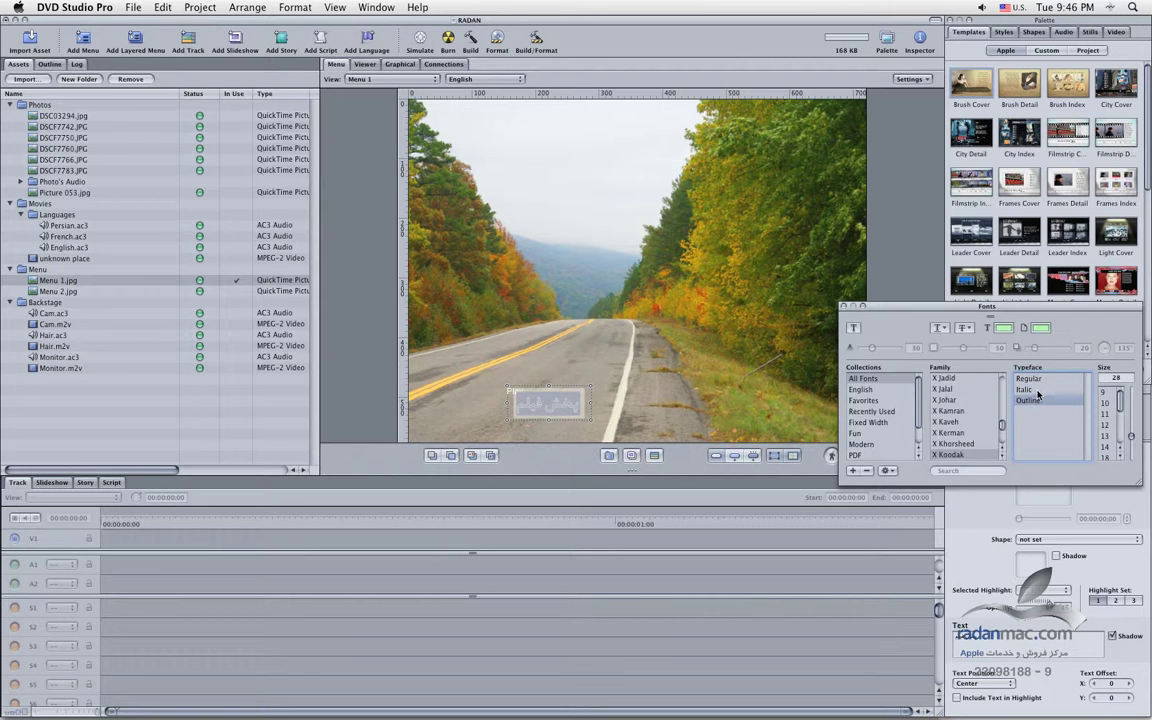
left_click(1029, 378)
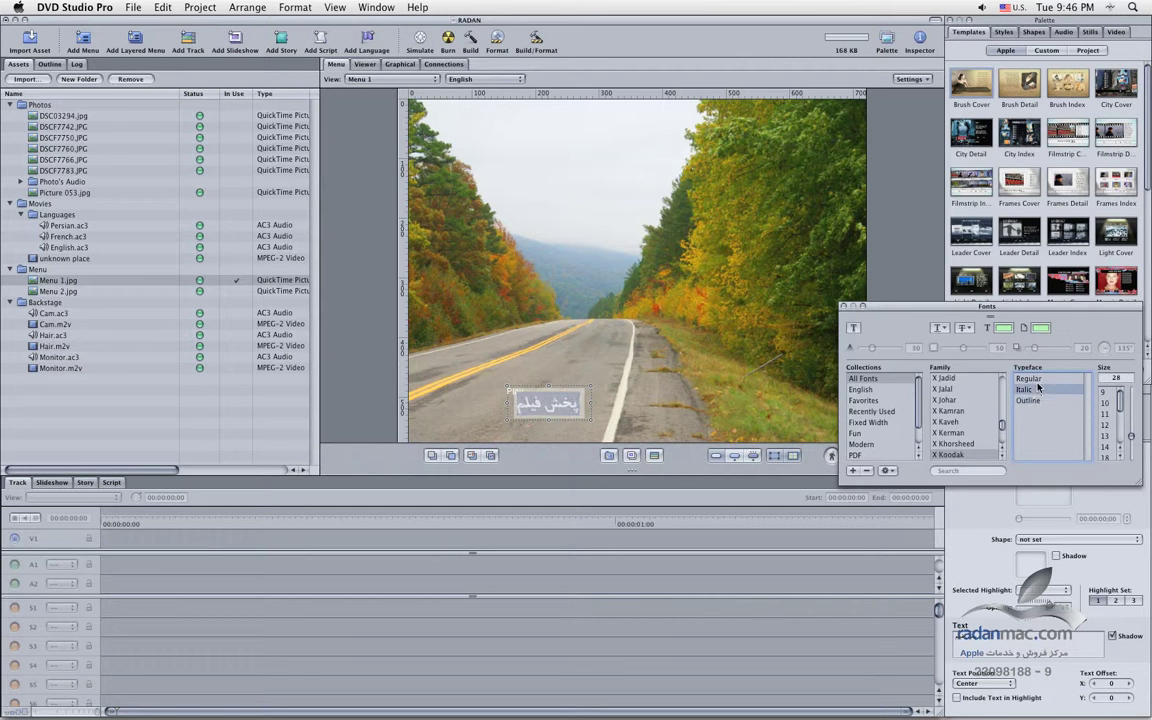
left_click(843, 305)
left_click(517, 388)
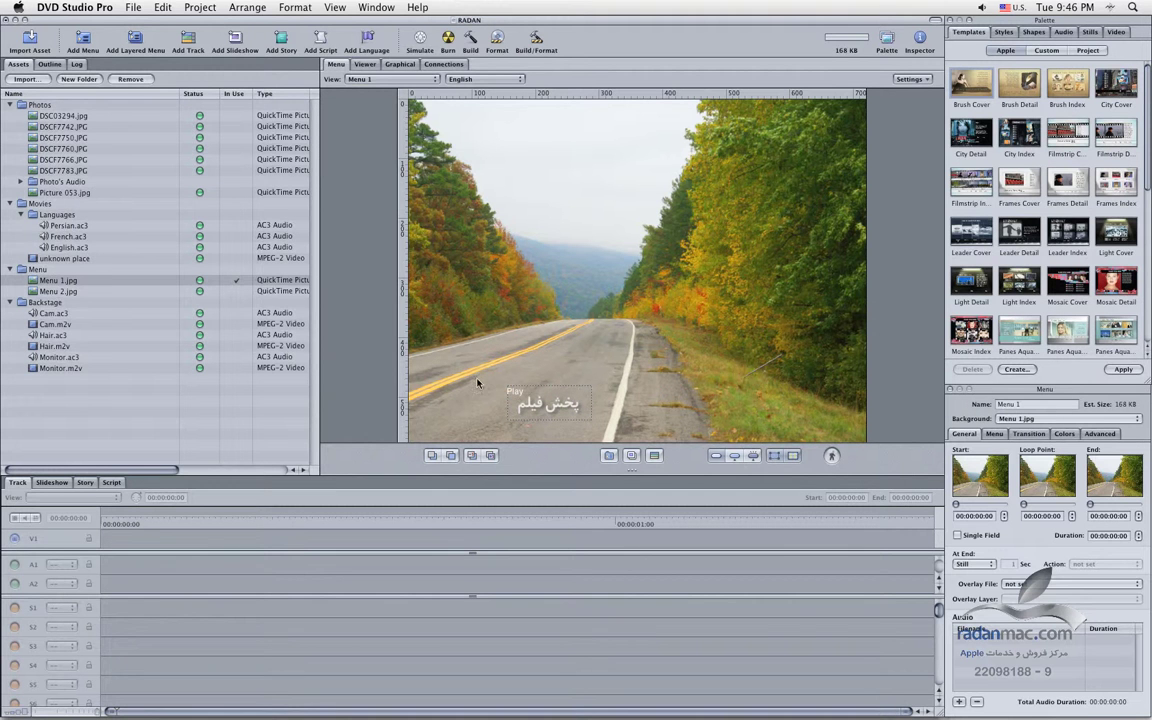
left_click(557, 413)
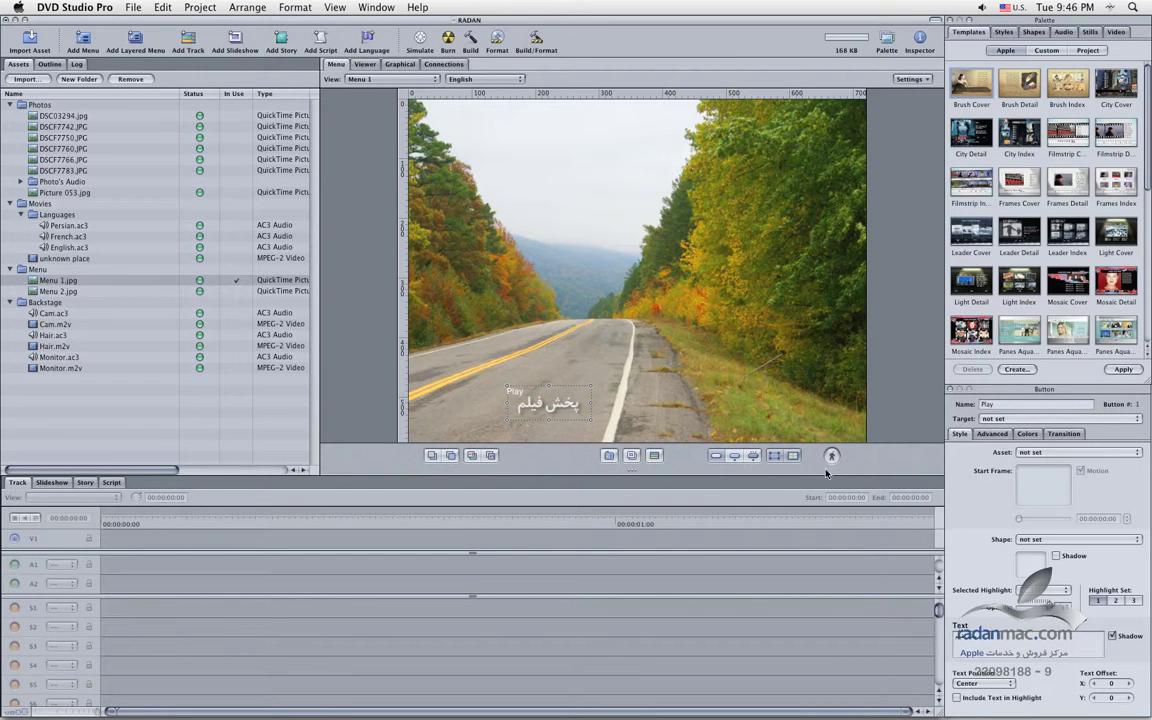
Cancel the attempted simulation and set Menu 1 as the project's First Play in the graphical view.
left_click(420, 38)
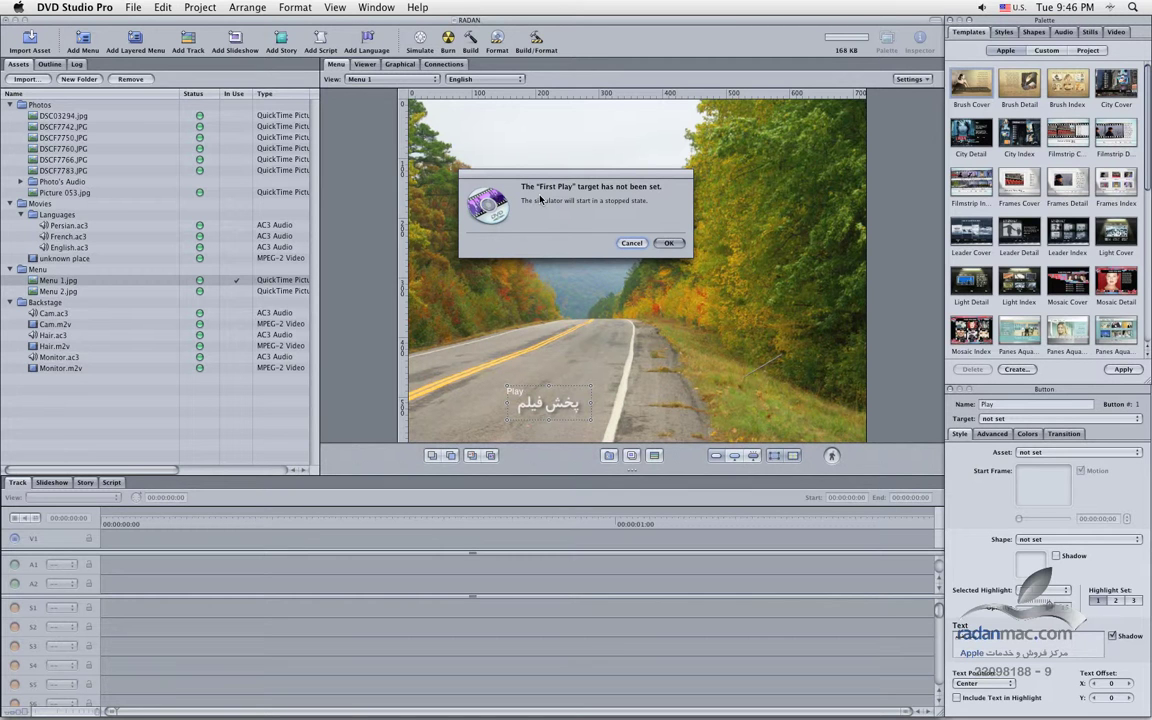
left_click(636, 246)
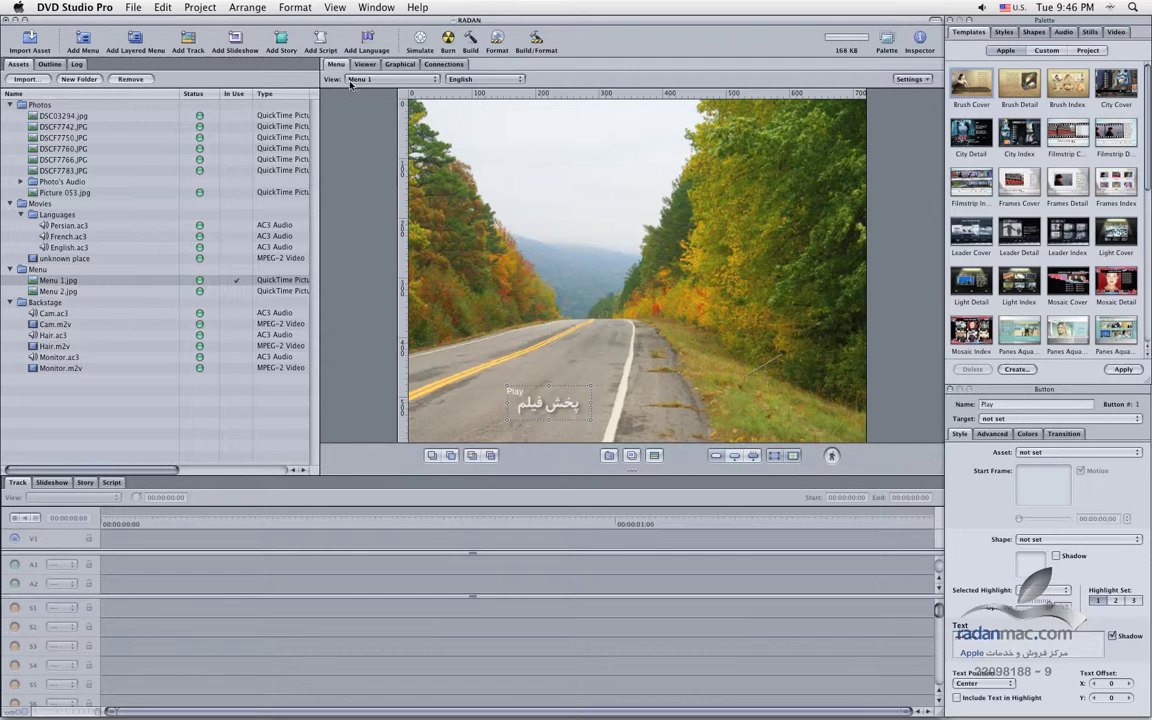
left_click(399, 63)
right_click(492, 228)
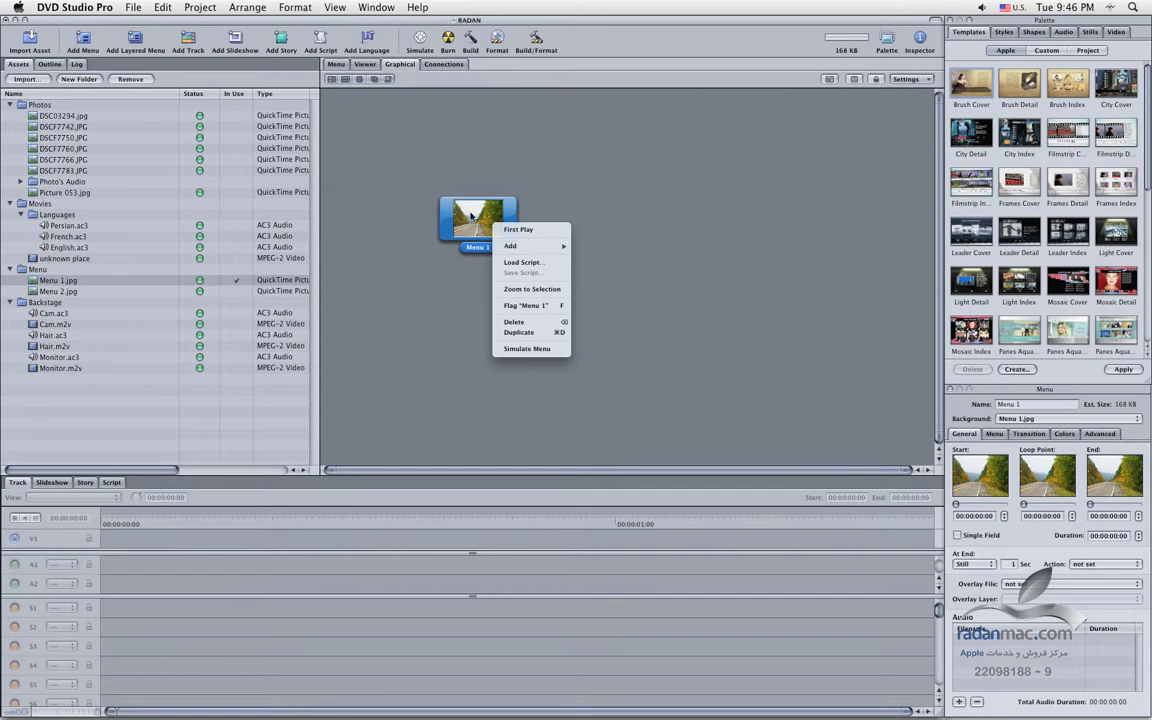
left_click(548, 235)
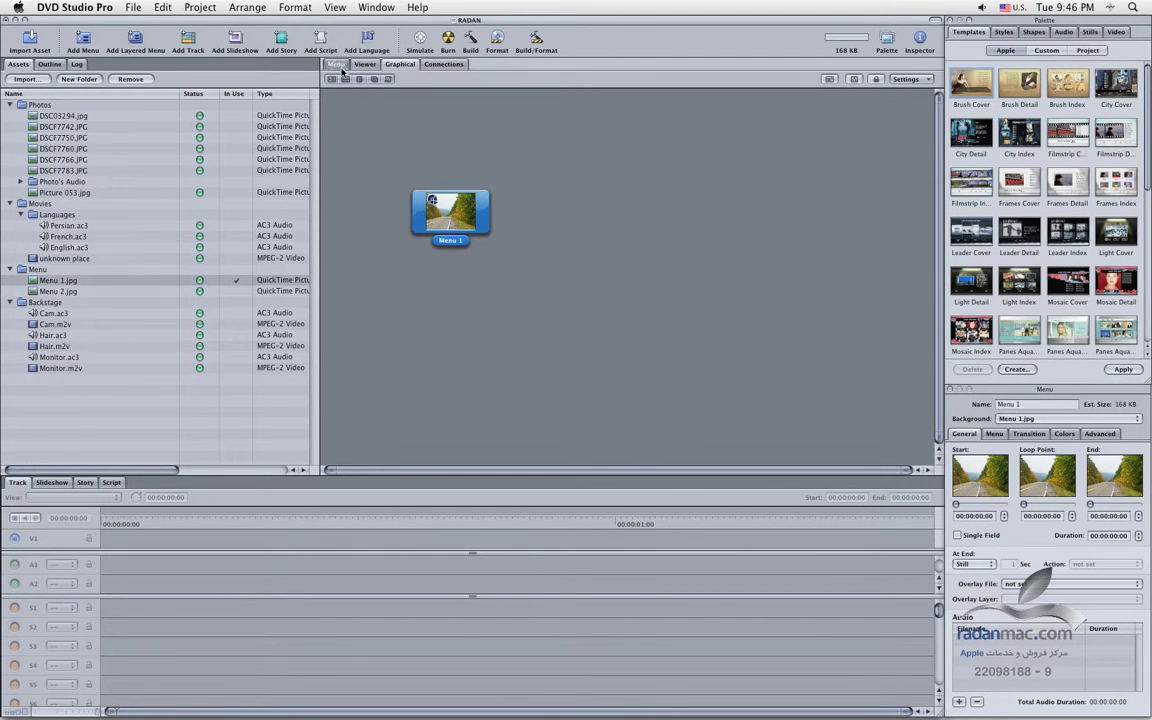
Return to the menu view, simulate the project to check the Play button, and close the simulator.
left_click(336, 64)
left_click(420, 42)
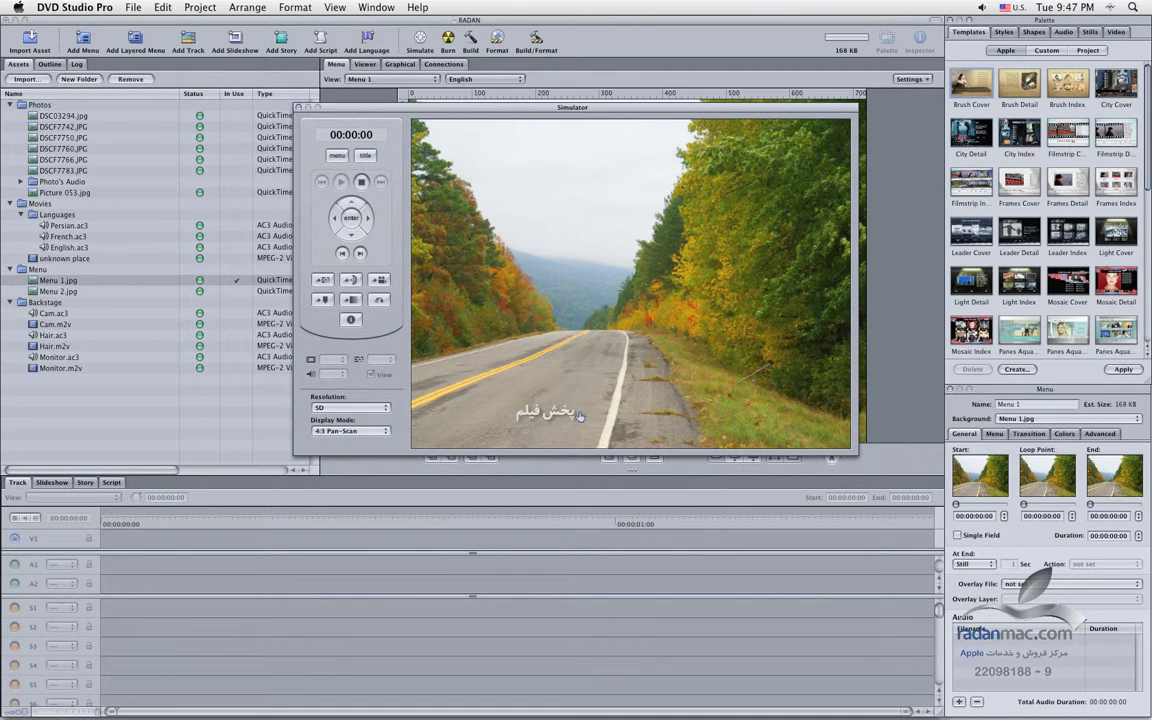
left_click(298, 107)
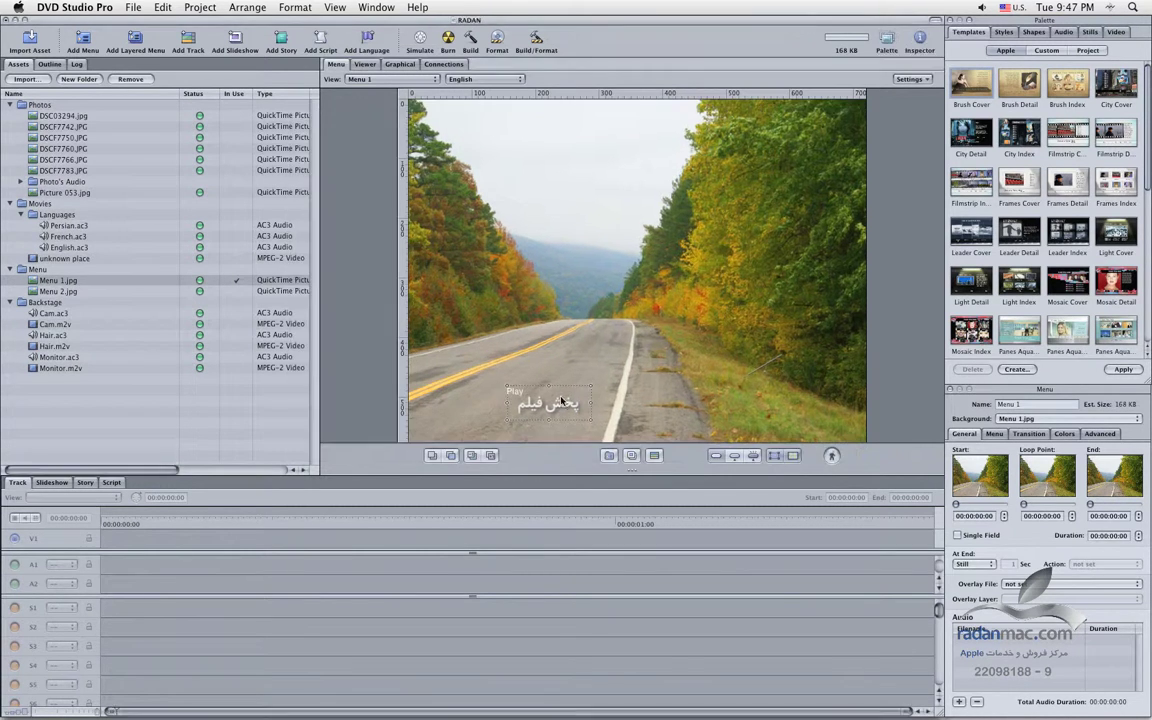
Widen the Play button outward on both sides and check its active area in the simulator.
left_click_drag(590, 403, 650, 403)
left_click_drag(503, 403, 449, 403)
left_click(547, 413)
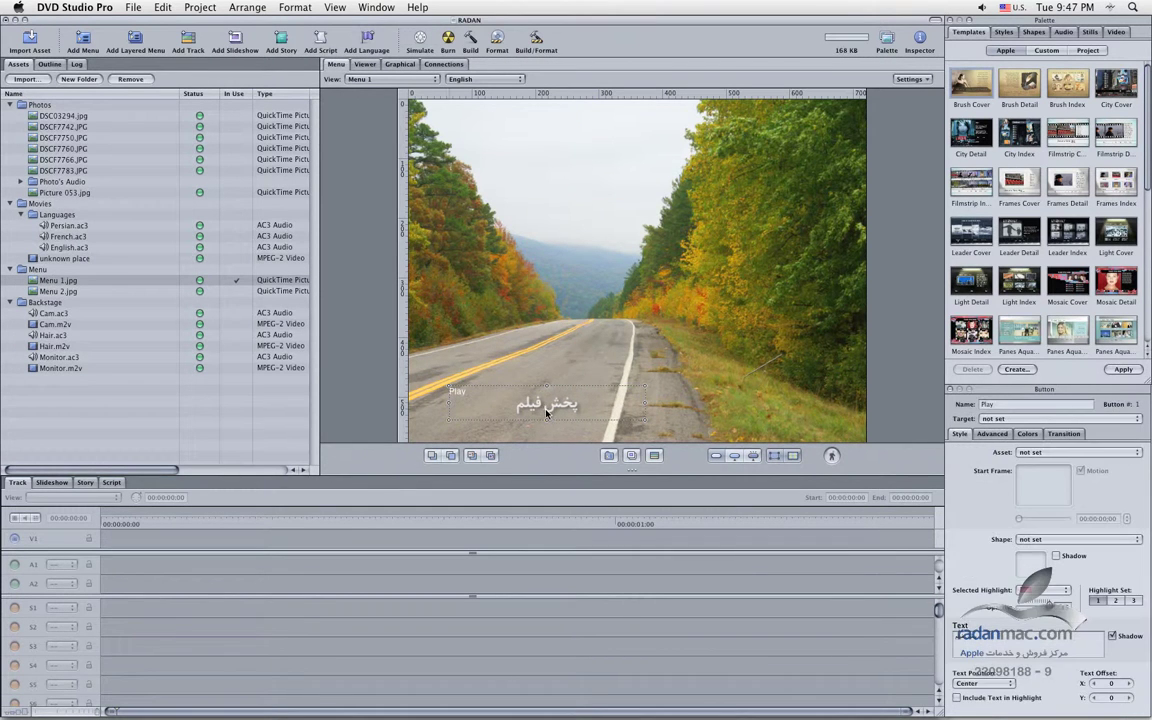
left_click(588, 377)
left_click(420, 40)
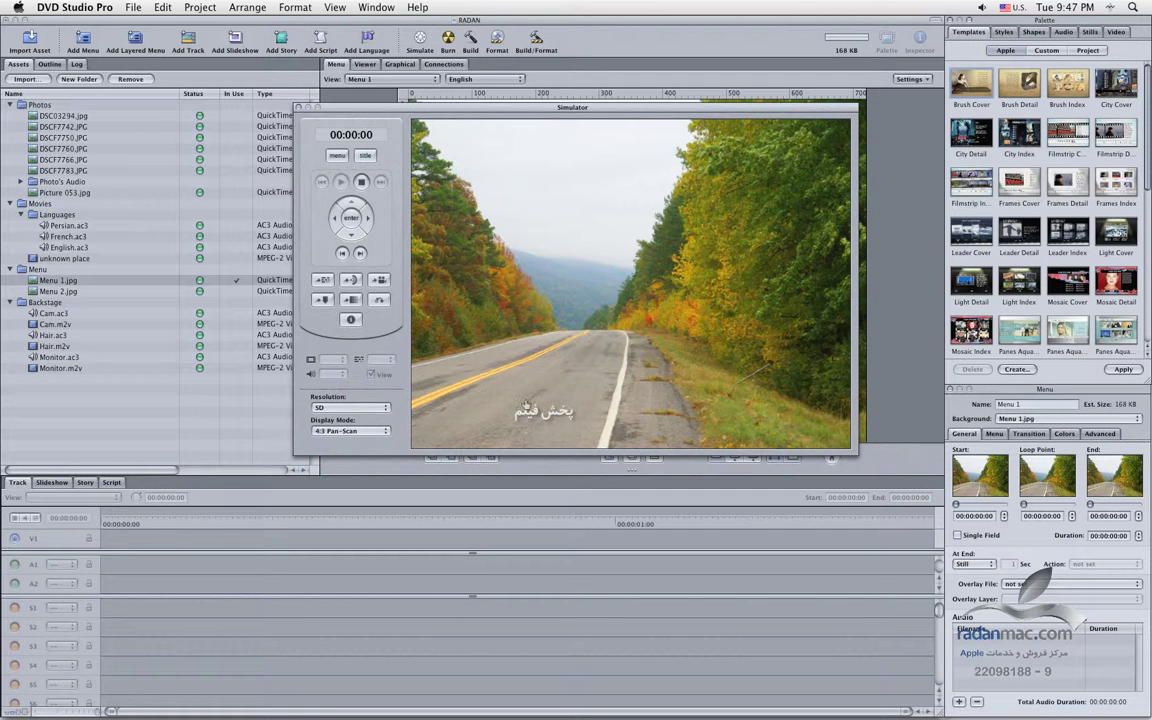
left_click(299, 107)
Narrow the Play button from both sides so its frame fits closely around the Persian text.
left_click(596, 405)
left_click_drag(598, 407, 561, 408)
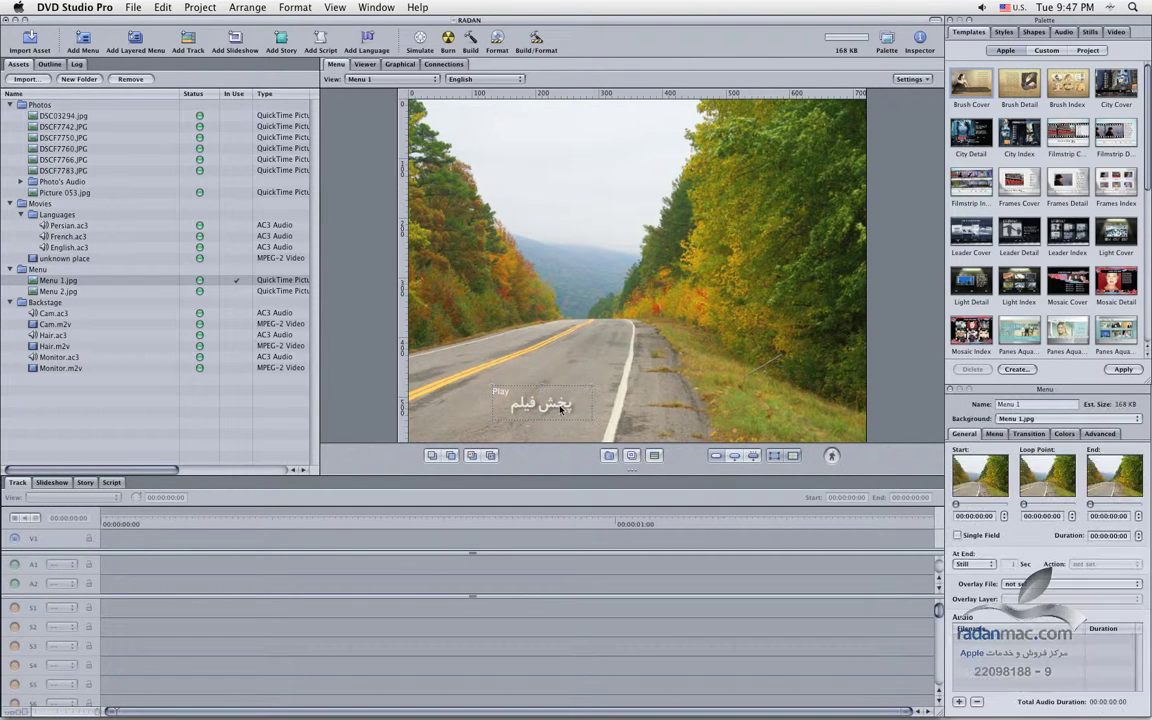
left_click(563, 409)
left_click(534, 323)
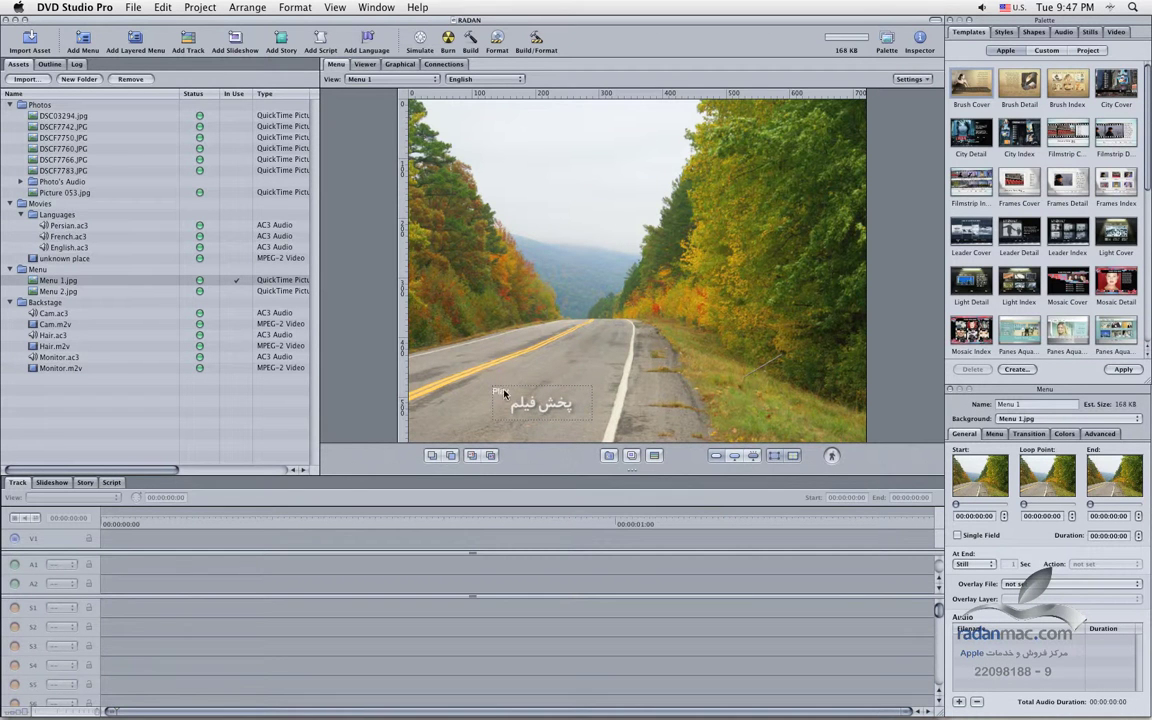